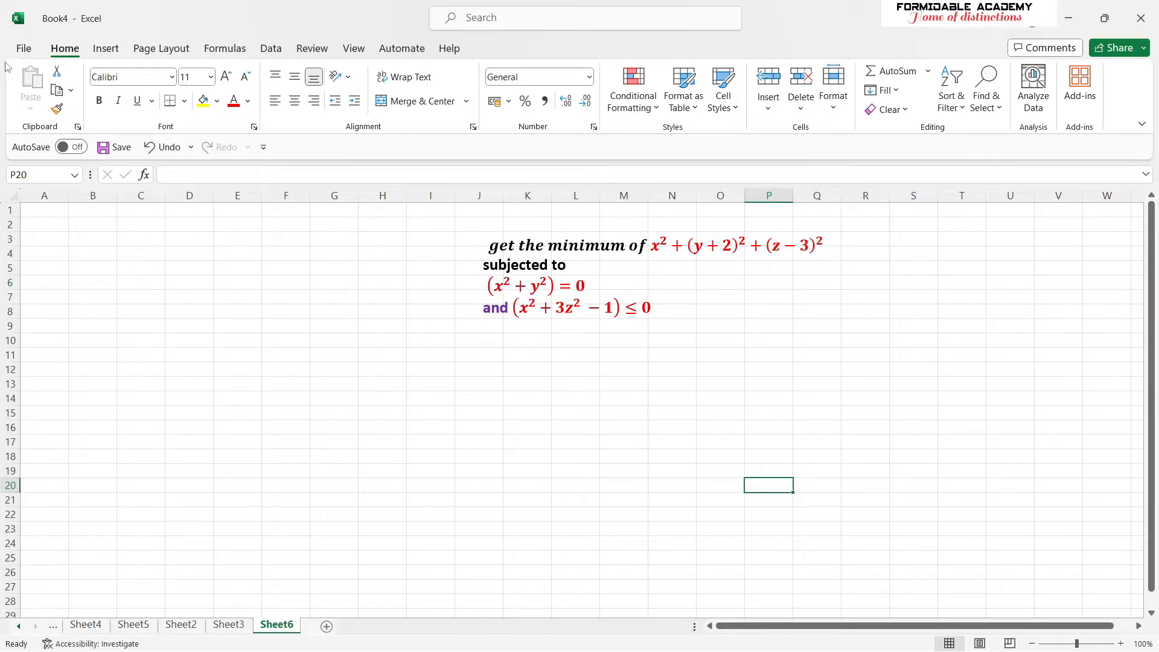
- Check in the Excel options that the Solver Add-in is among the active application add-ins
click(23, 49)
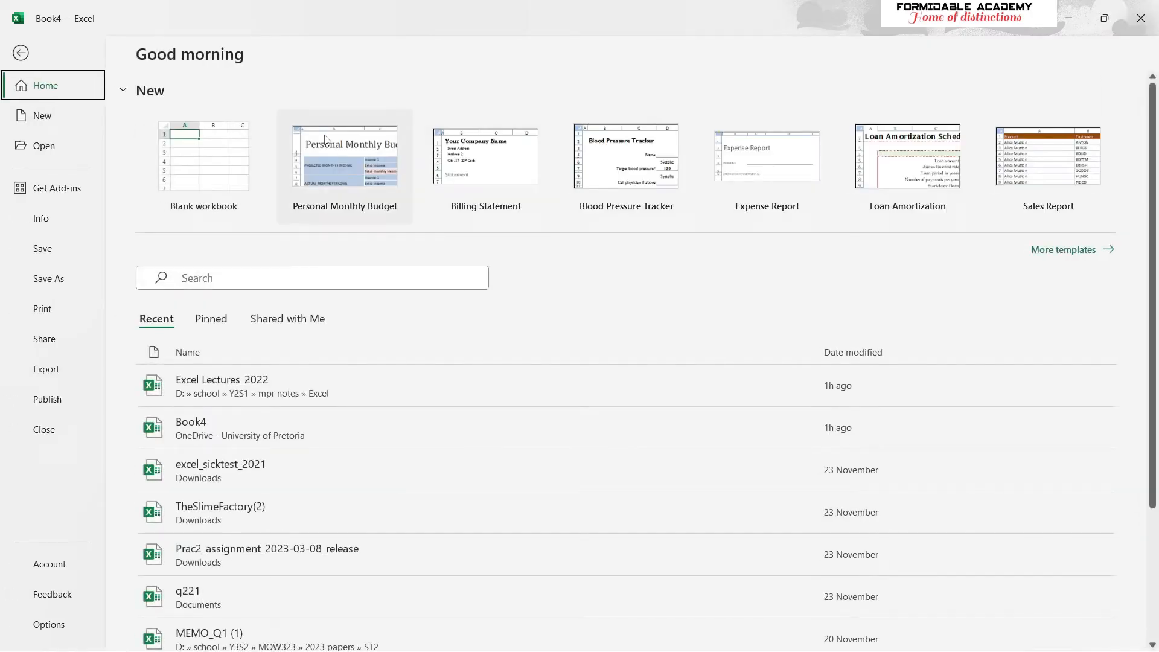
click(21, 53)
click(23, 49)
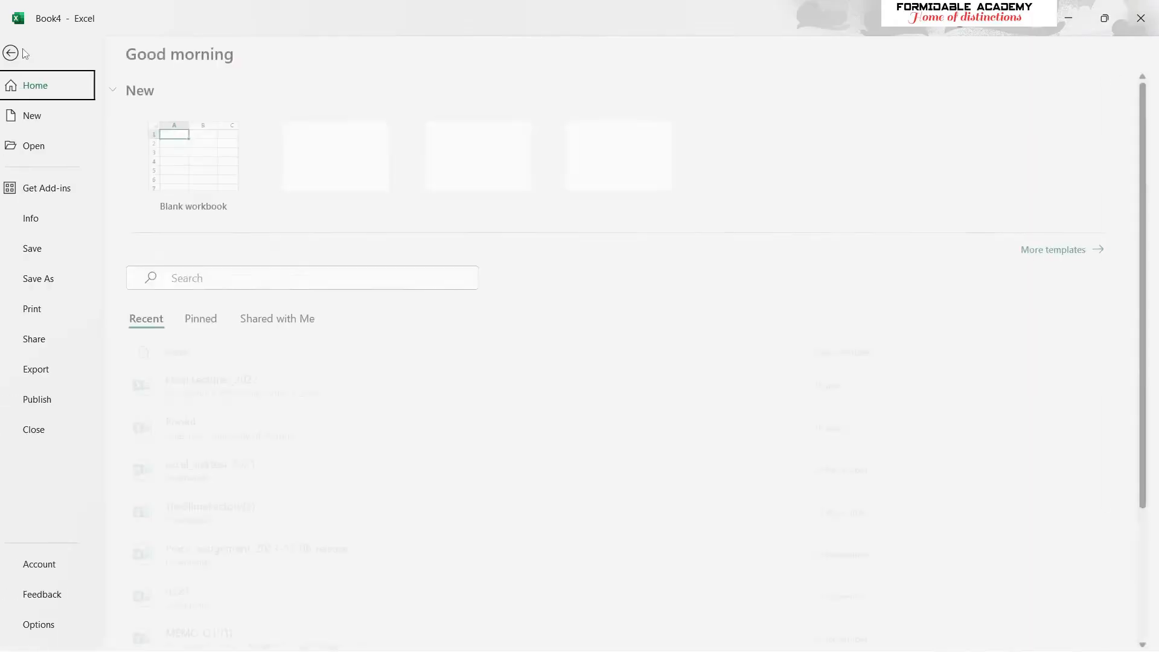
click(66, 622)
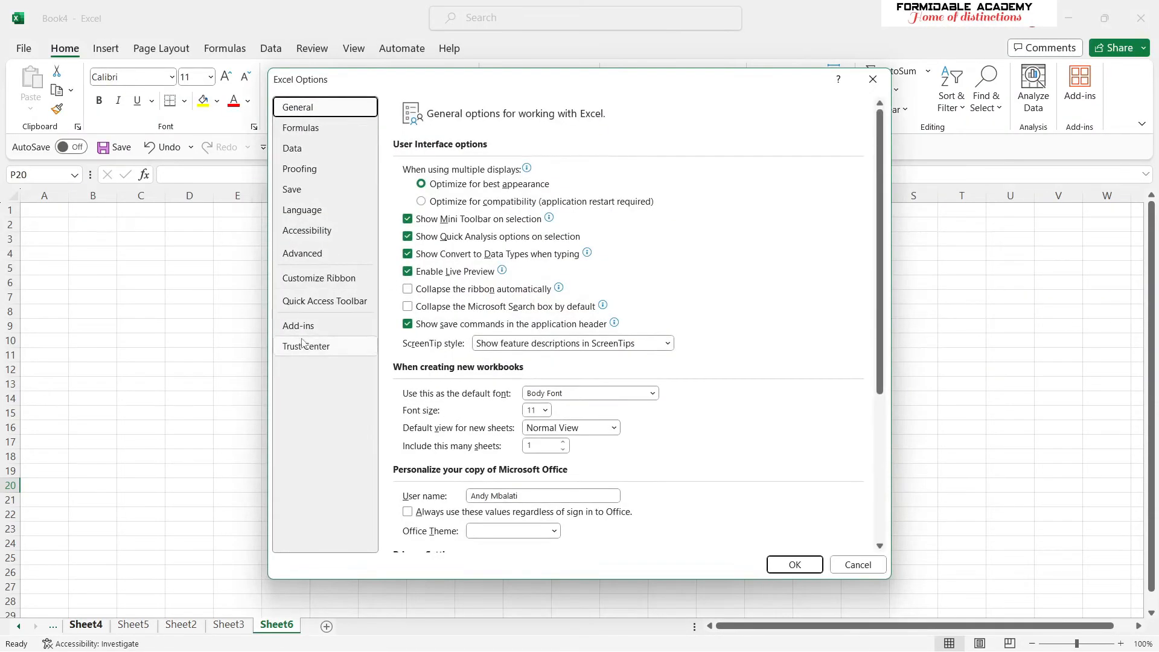
click(329, 327)
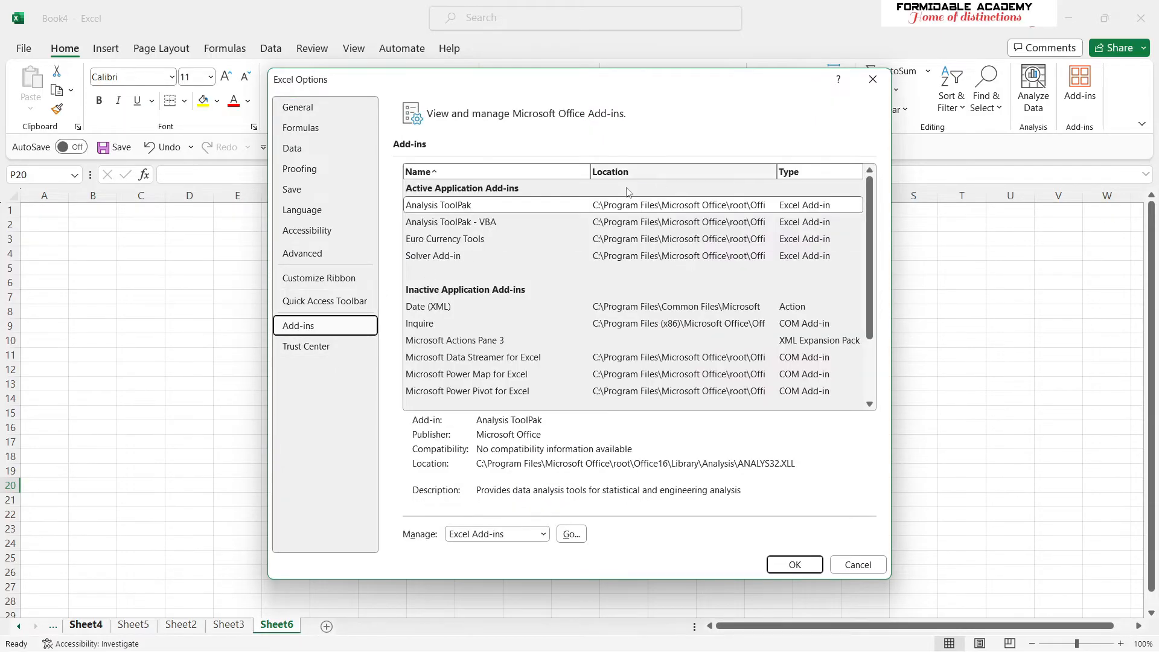
click(444, 258)
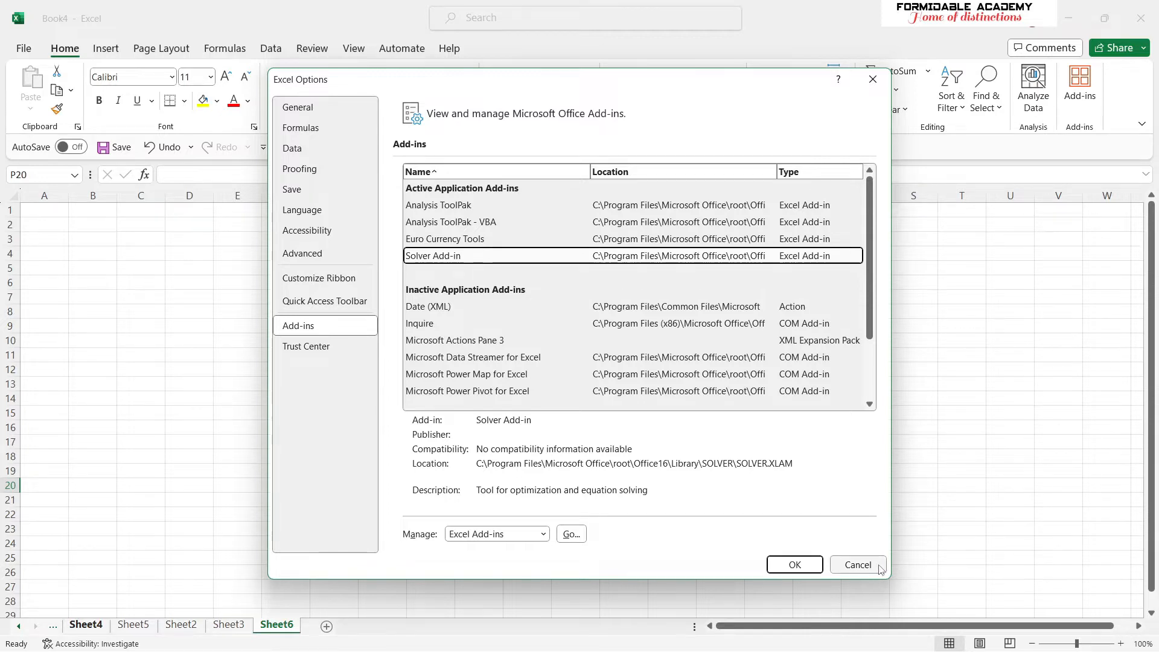
click(873, 80)
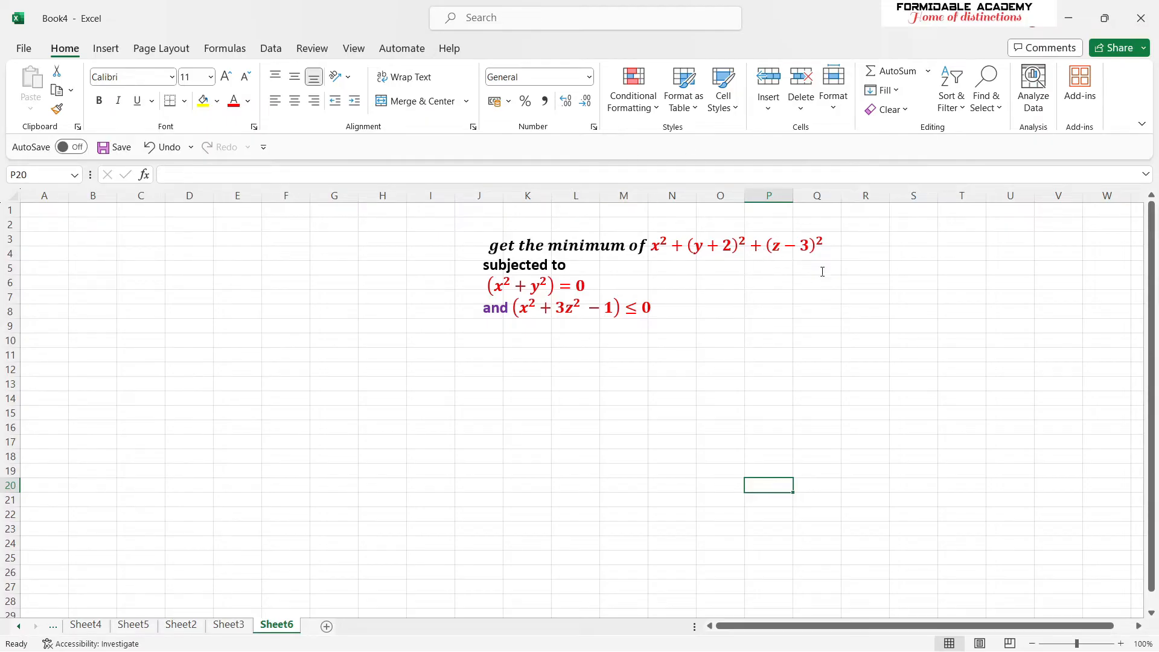
- Fill the text box containing the minimisation problem with yellow
click(724, 313)
click(910, 314)
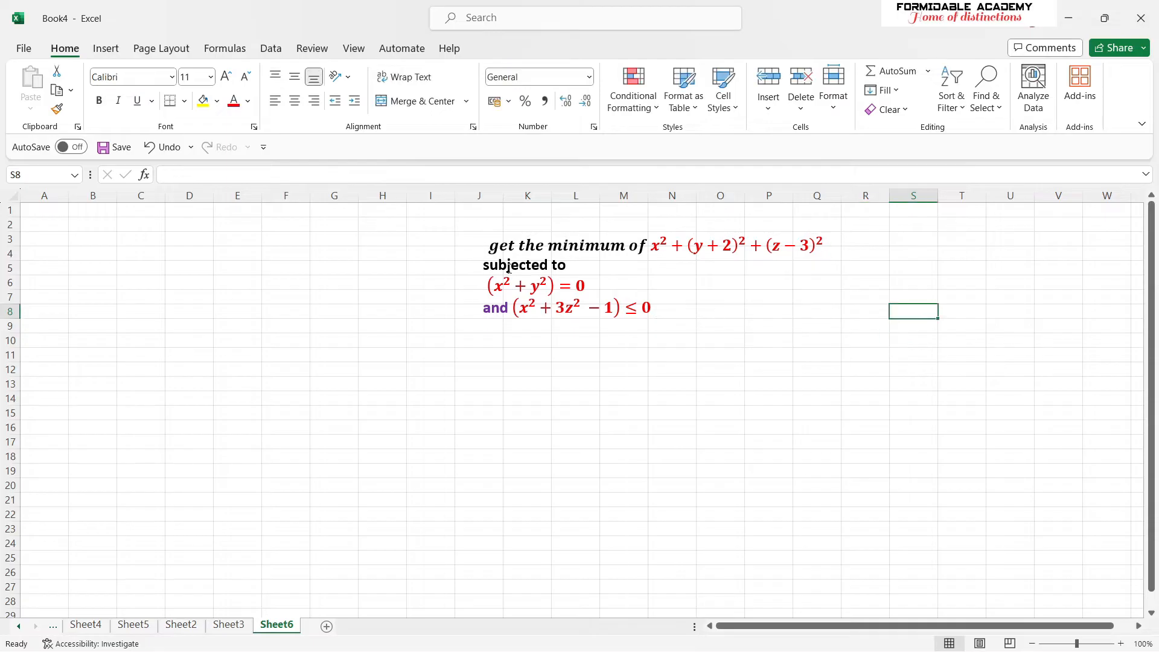
click(493, 246)
drag(493, 245, 670, 309)
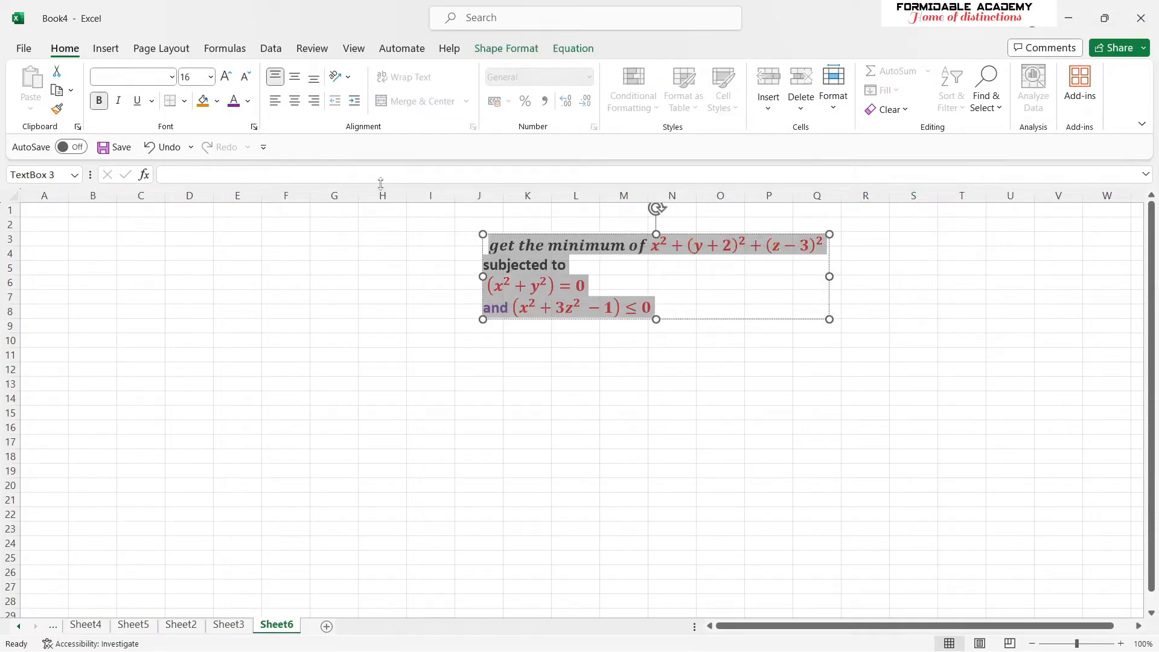
click(217, 103)
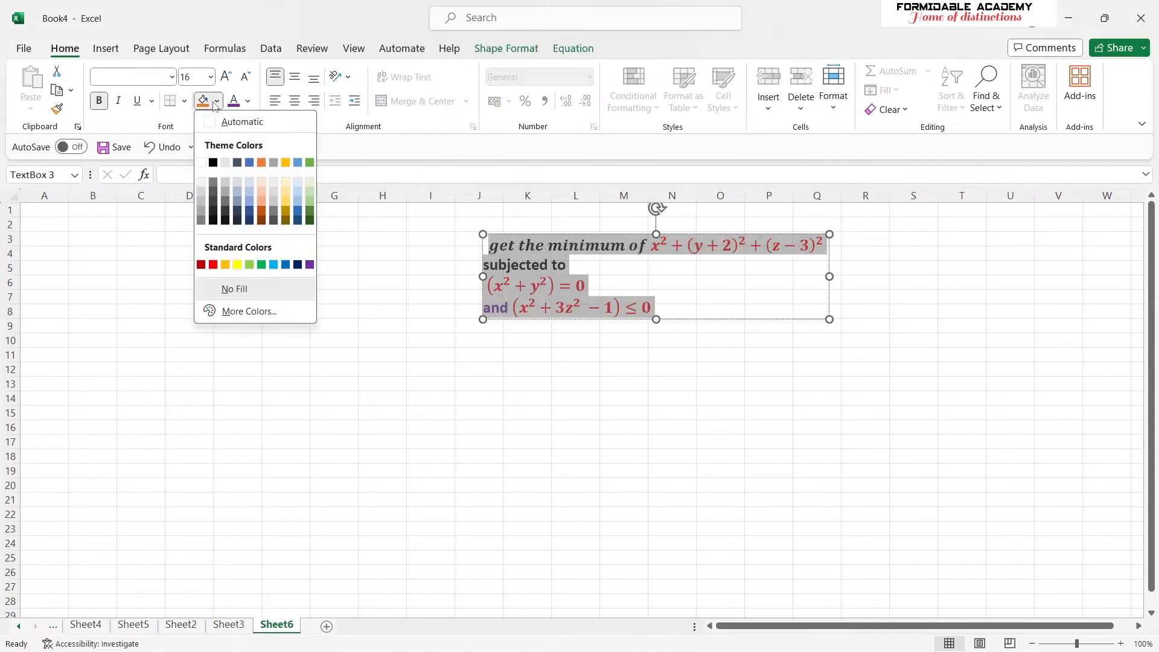
click(237, 264)
click(671, 411)
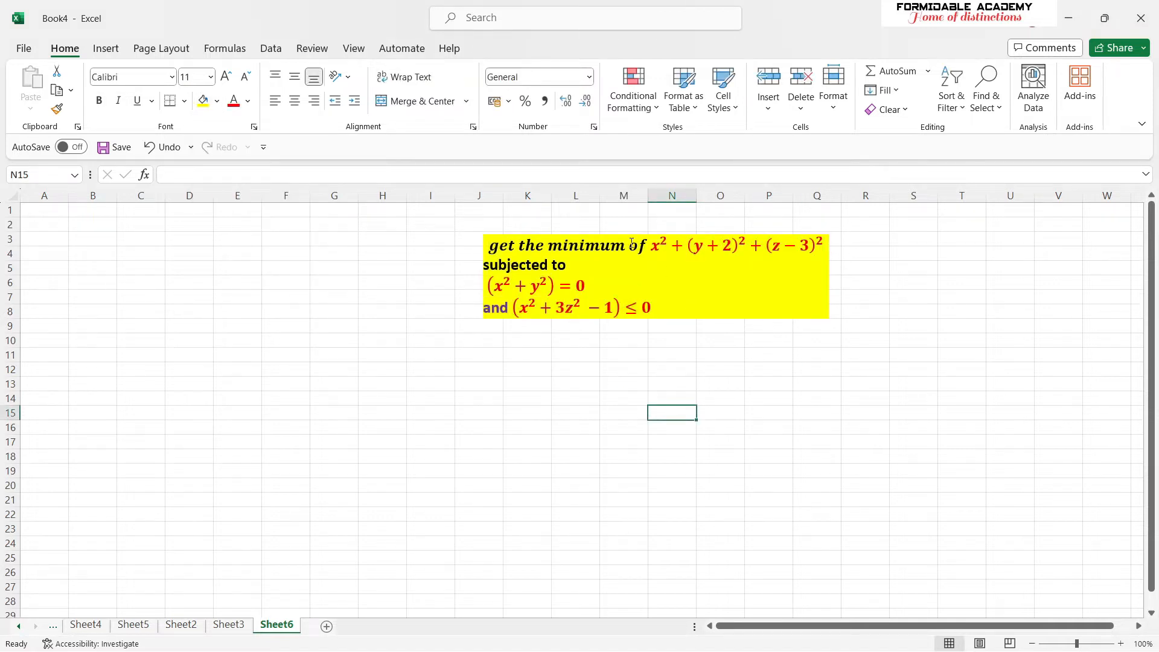
drag(654, 239, 824, 245)
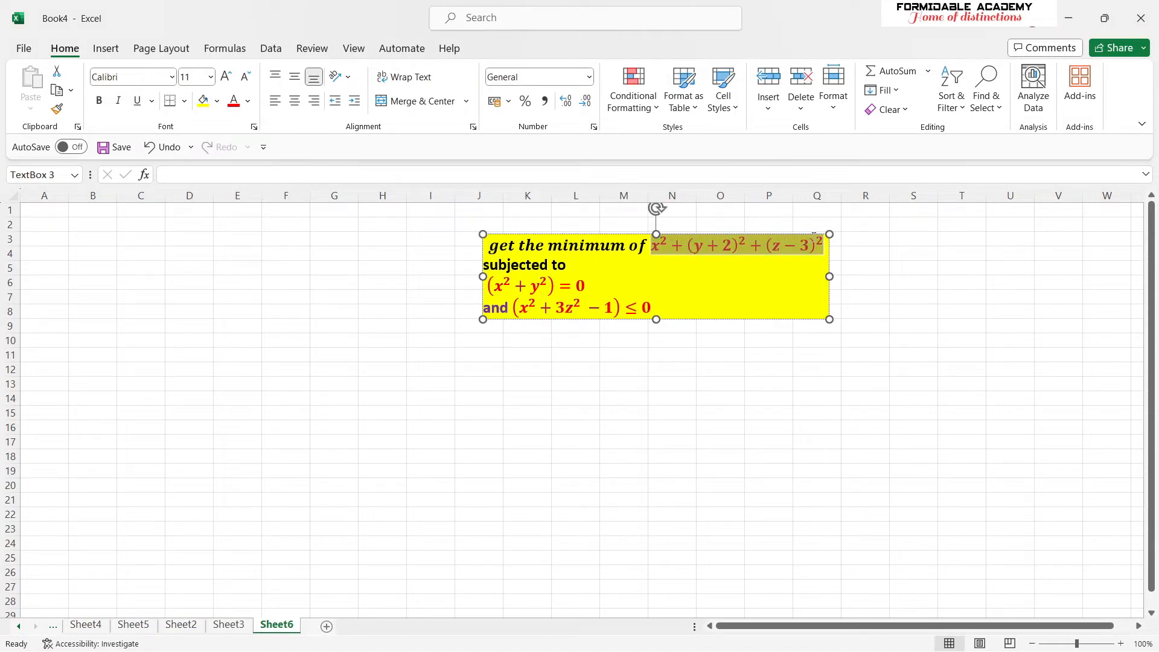
drag(492, 288, 591, 285)
drag(654, 308, 511, 308)
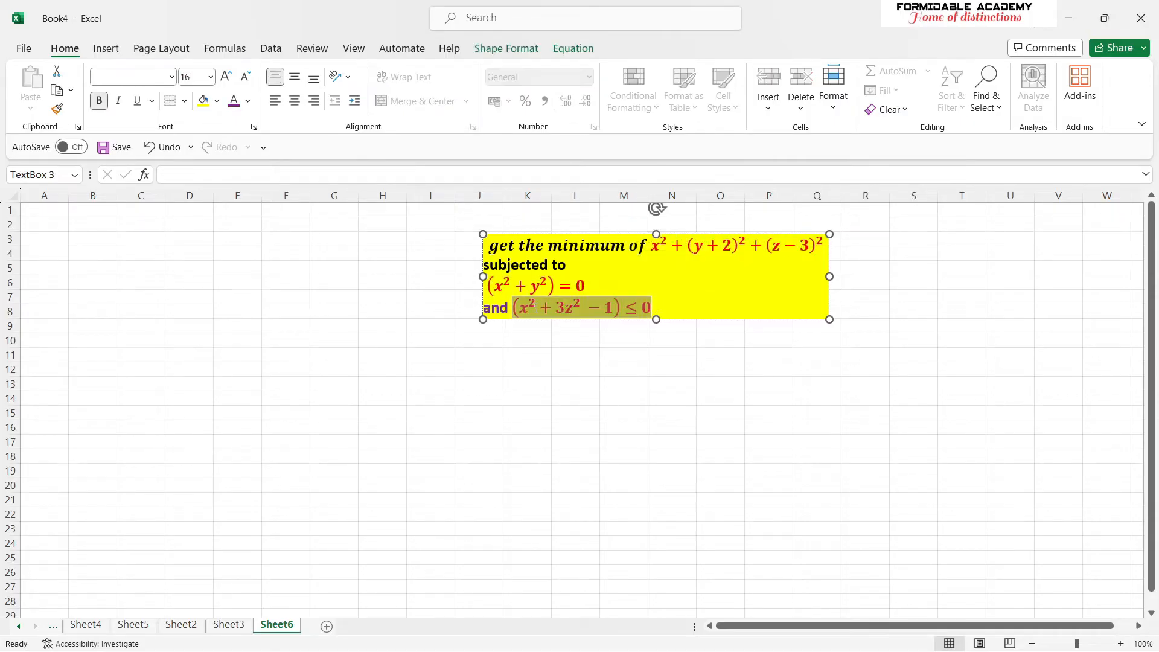
click(631, 424)
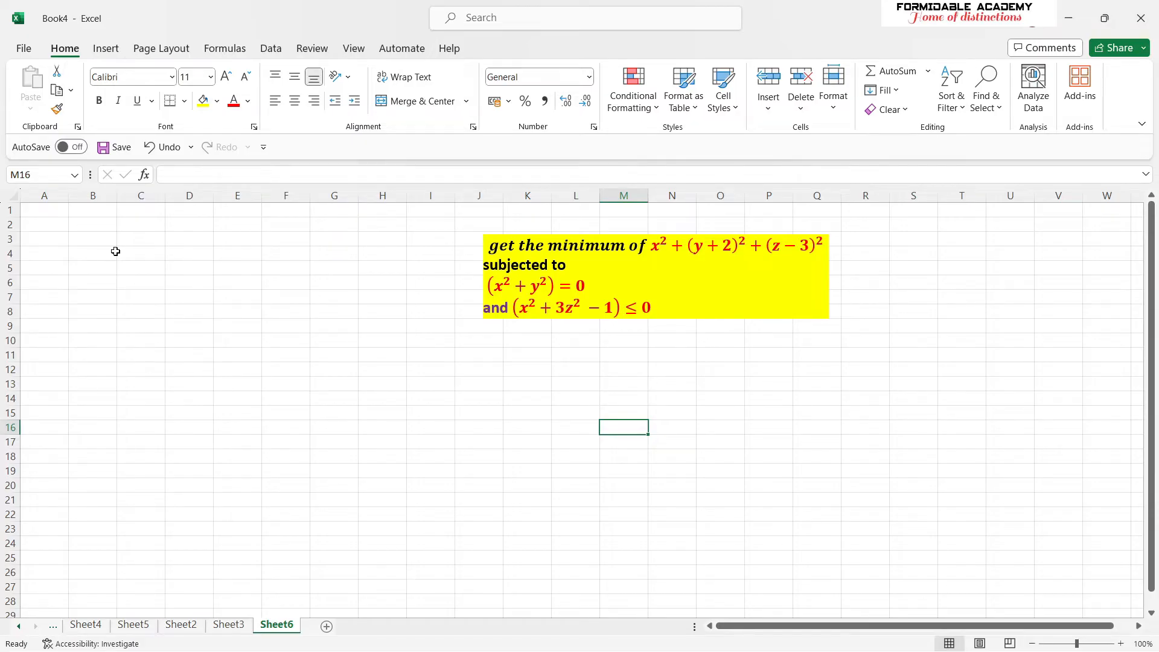
- Enter the variable labels x, y and z in cells A1 to A3
click(44, 209)
text(x)
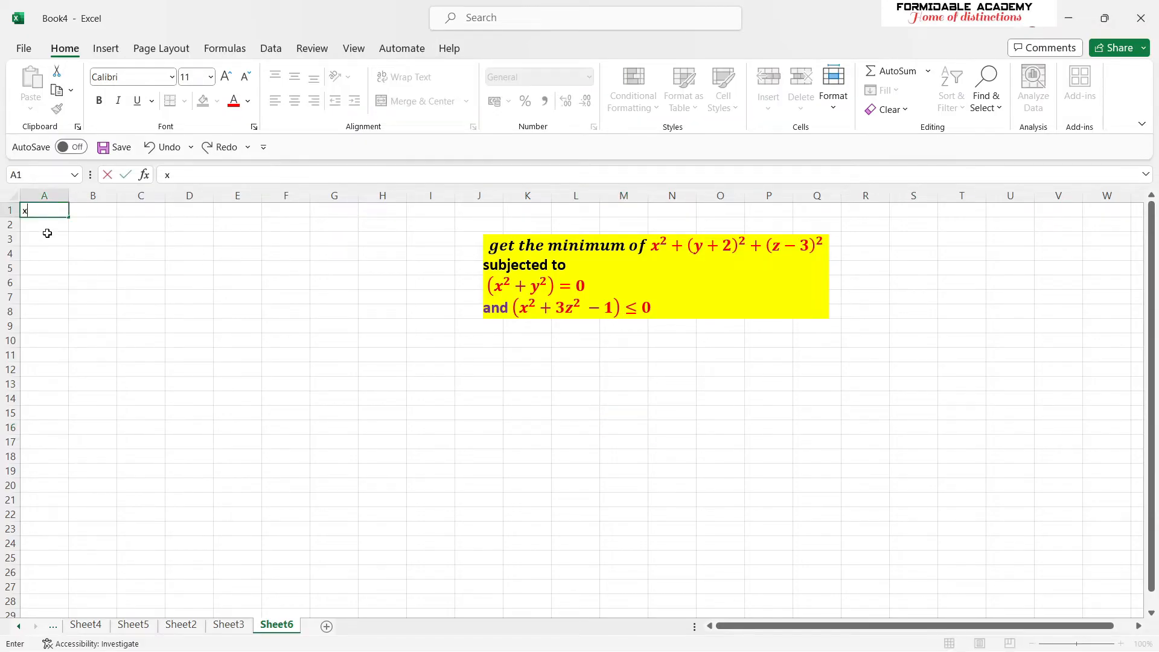
click(48, 237)
click(45, 224)
text(y)
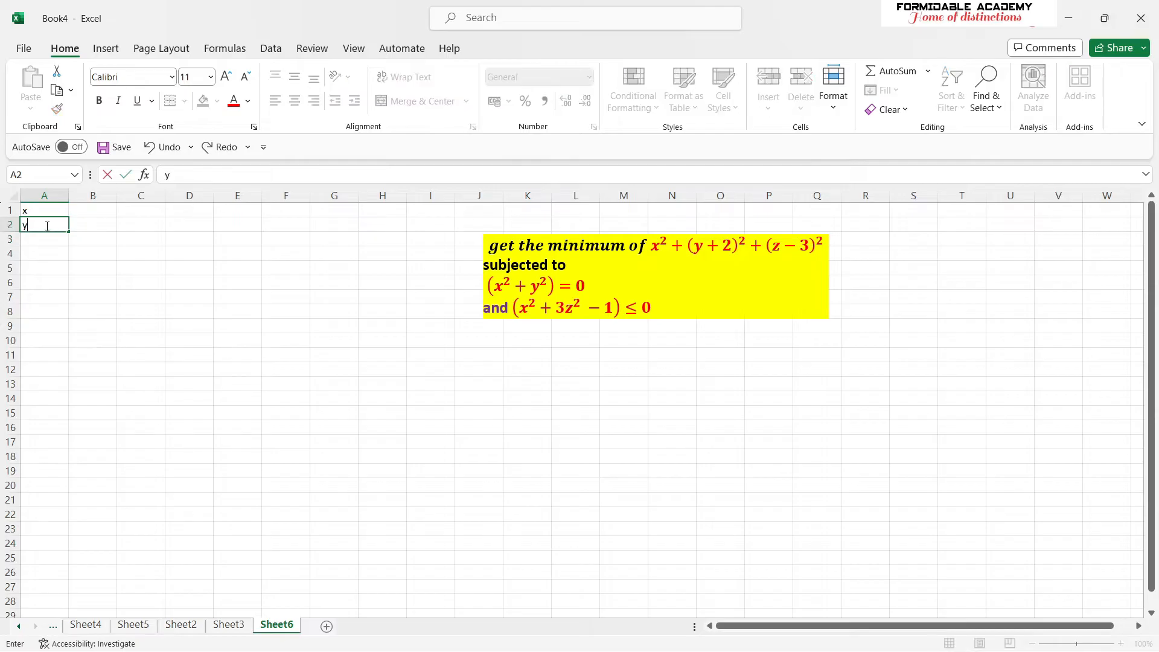
click(27, 240)
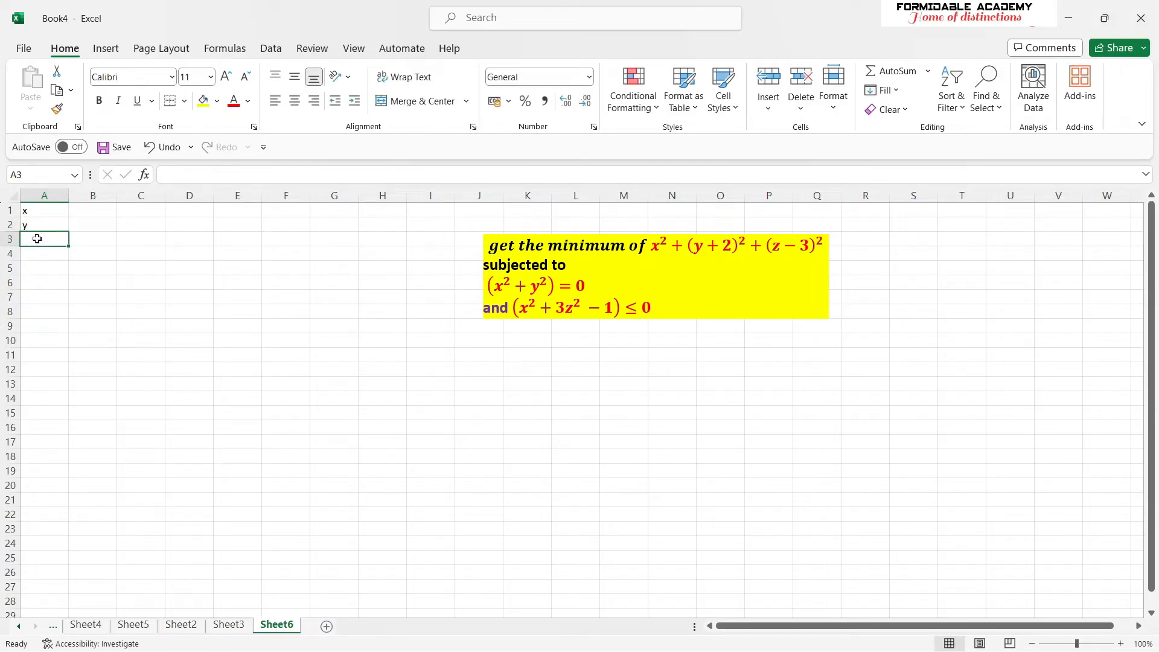
text(z)
- Enter the starting values 6, 3 and 1 for x, y and z in cells B1 to B3
click(96, 213)
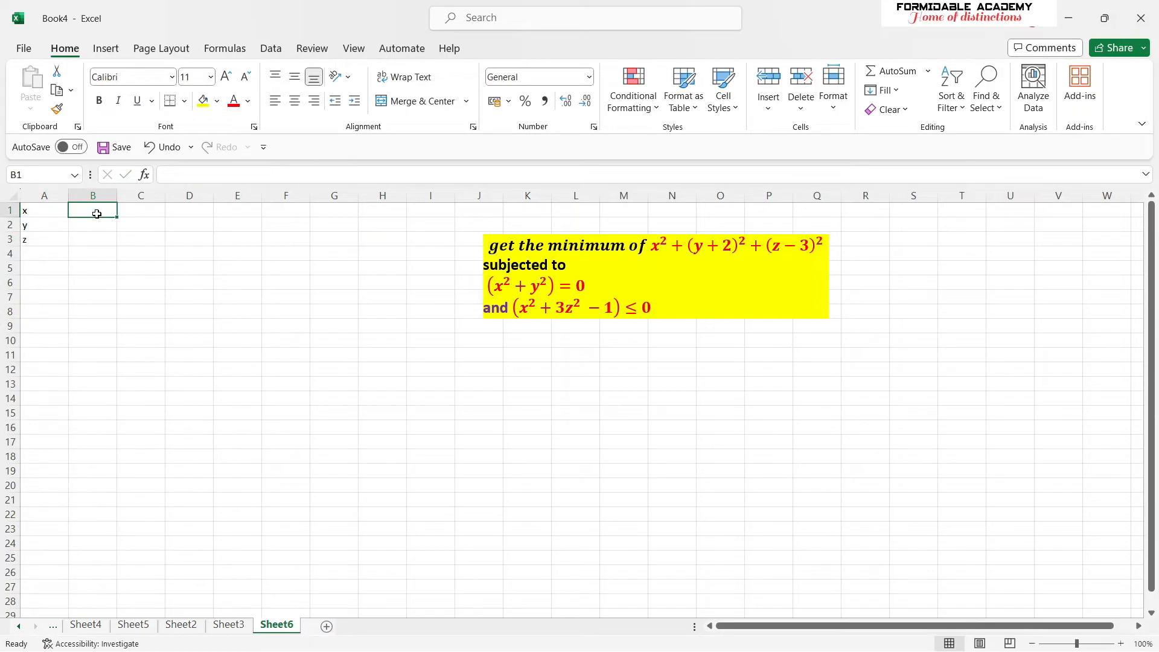
text(6)
key(Return)
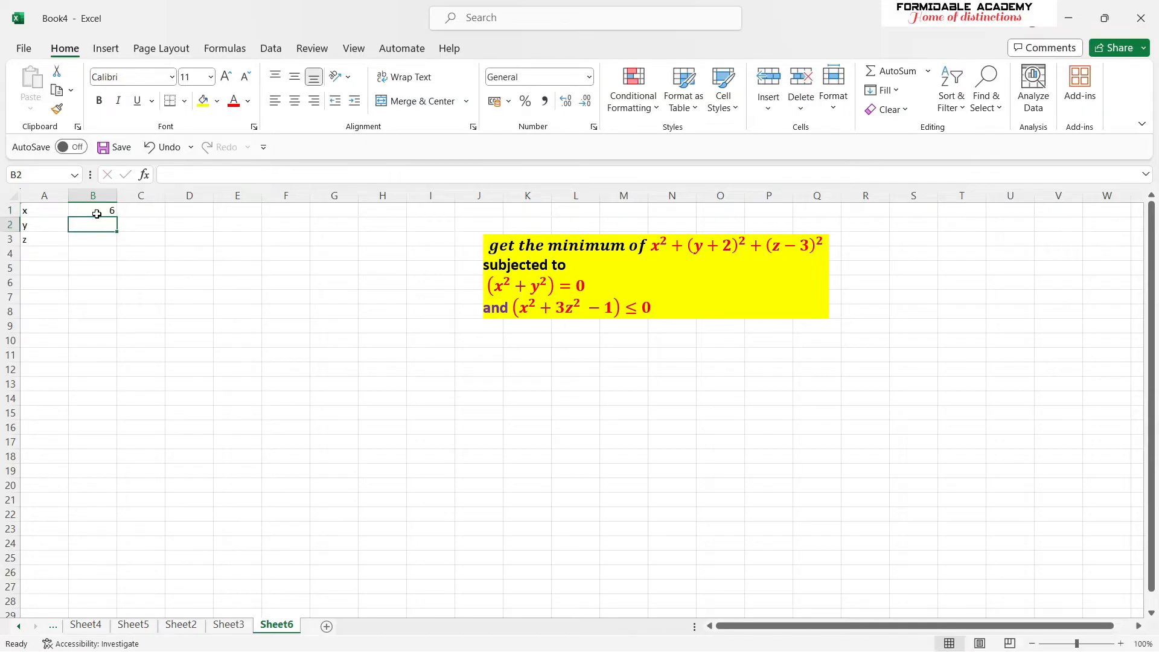
text(3)
key(Return)
text(1)
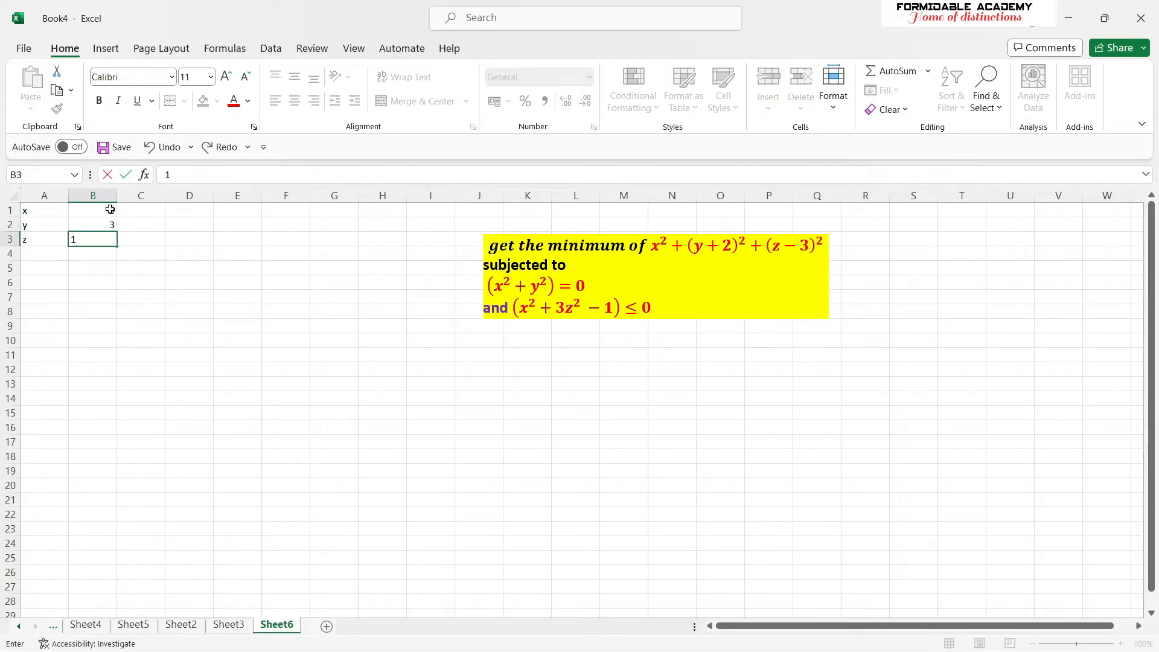
- Label cell A5 as func
click(53, 266)
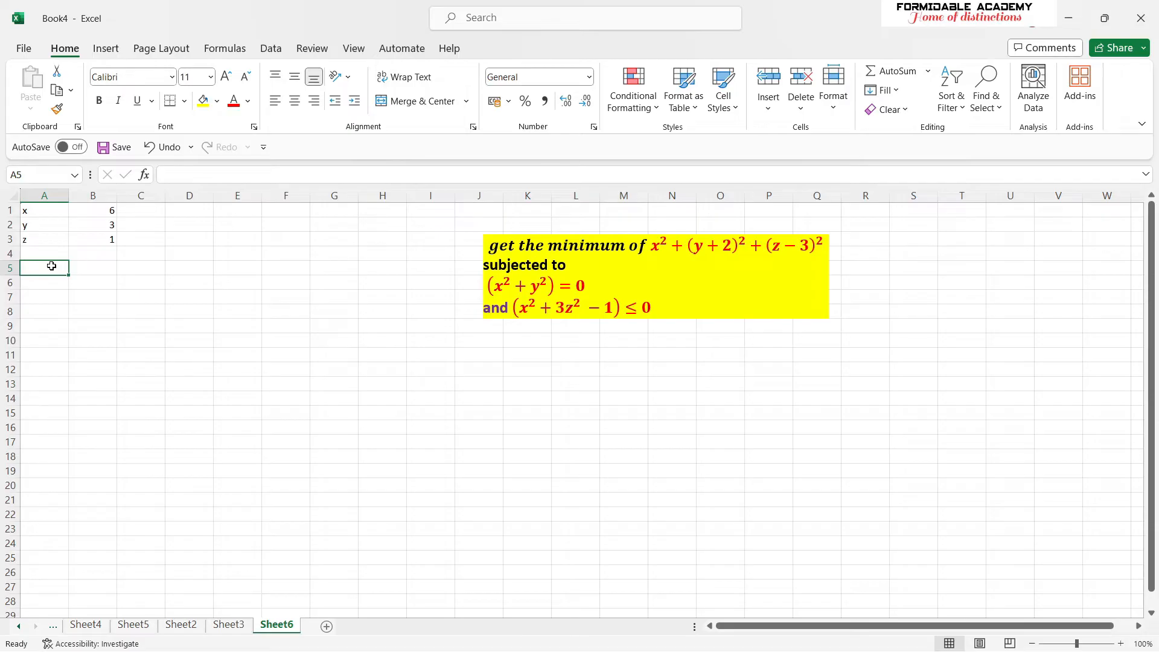
text(ans)
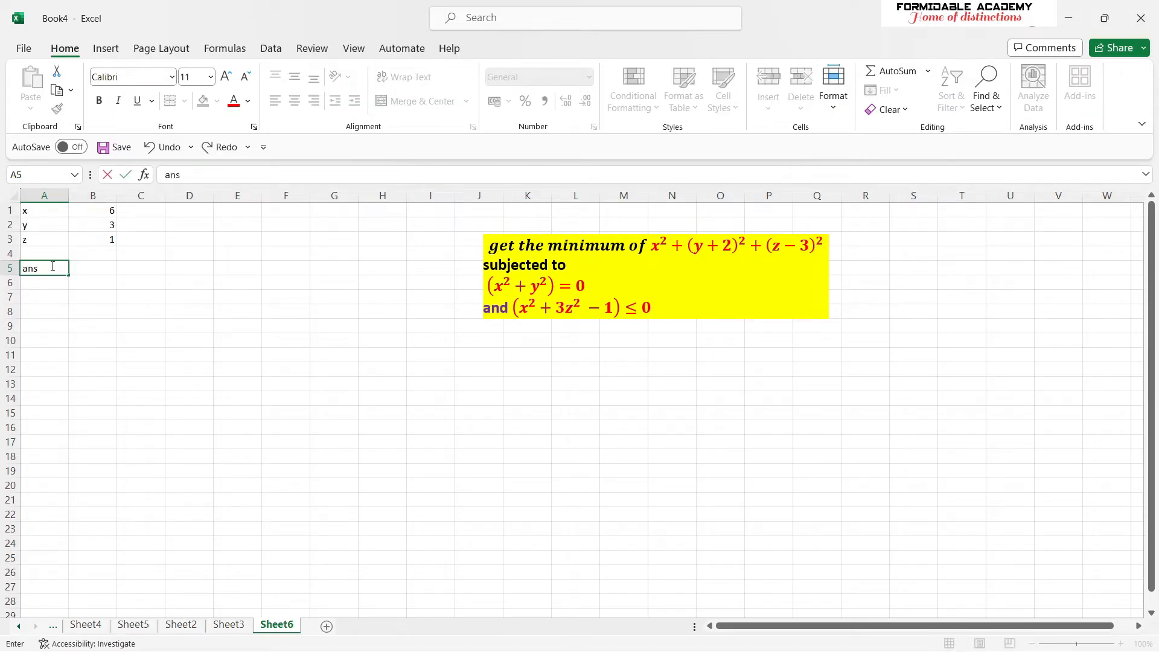
click(88, 271)
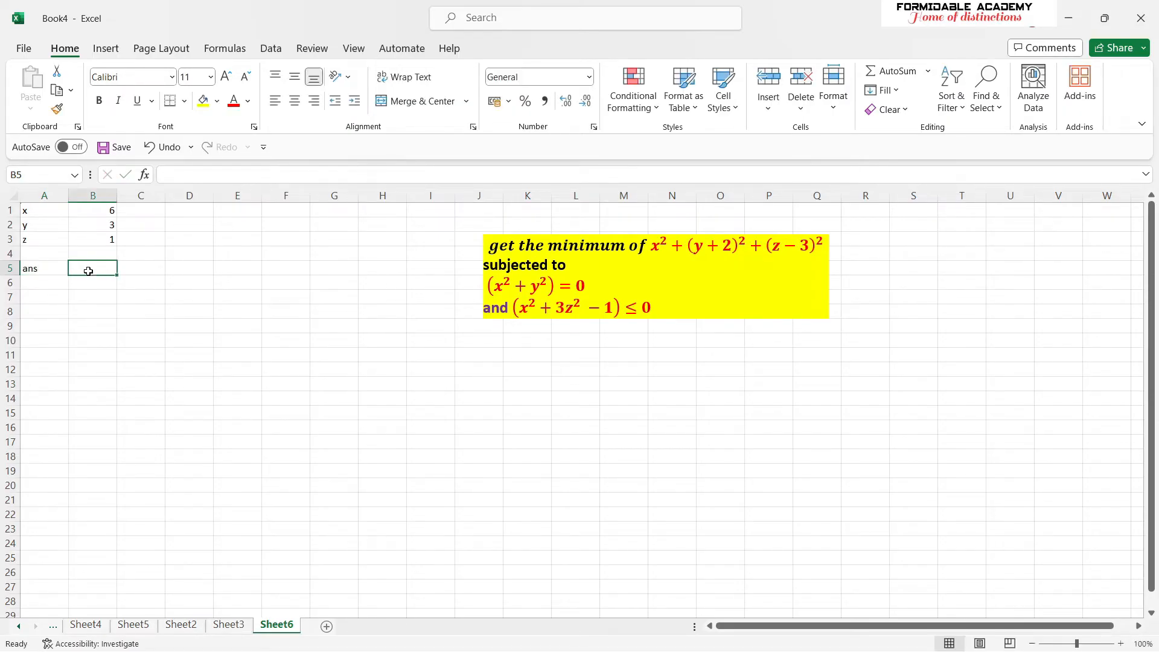
click(49, 275)
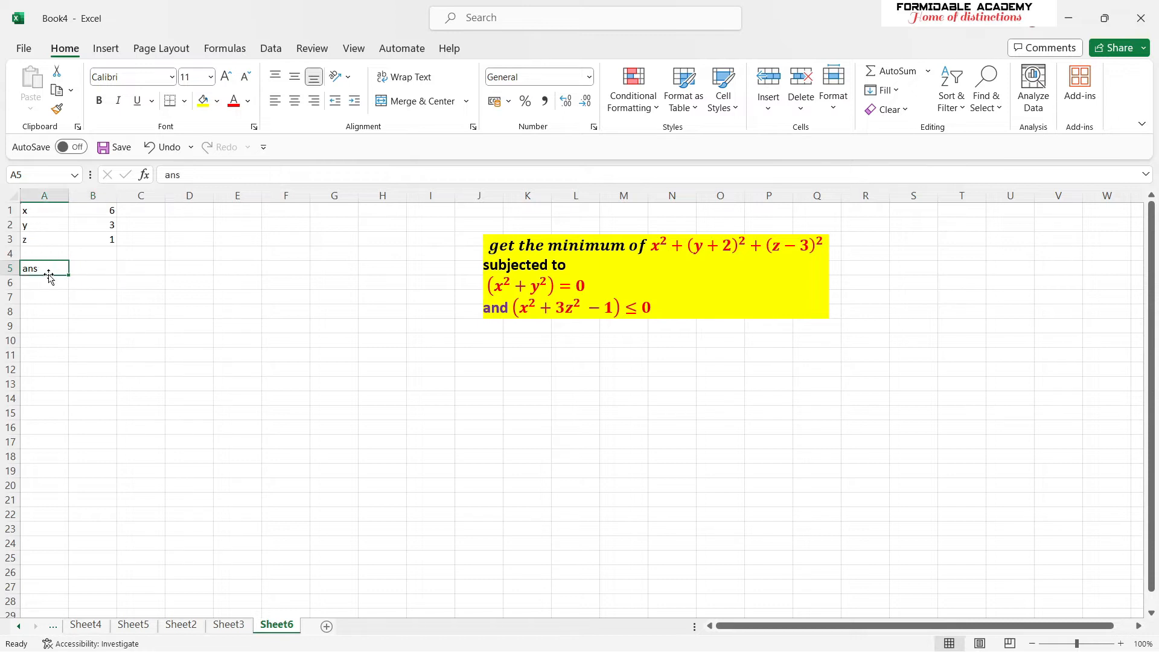
key(BackSpace)
text(func)
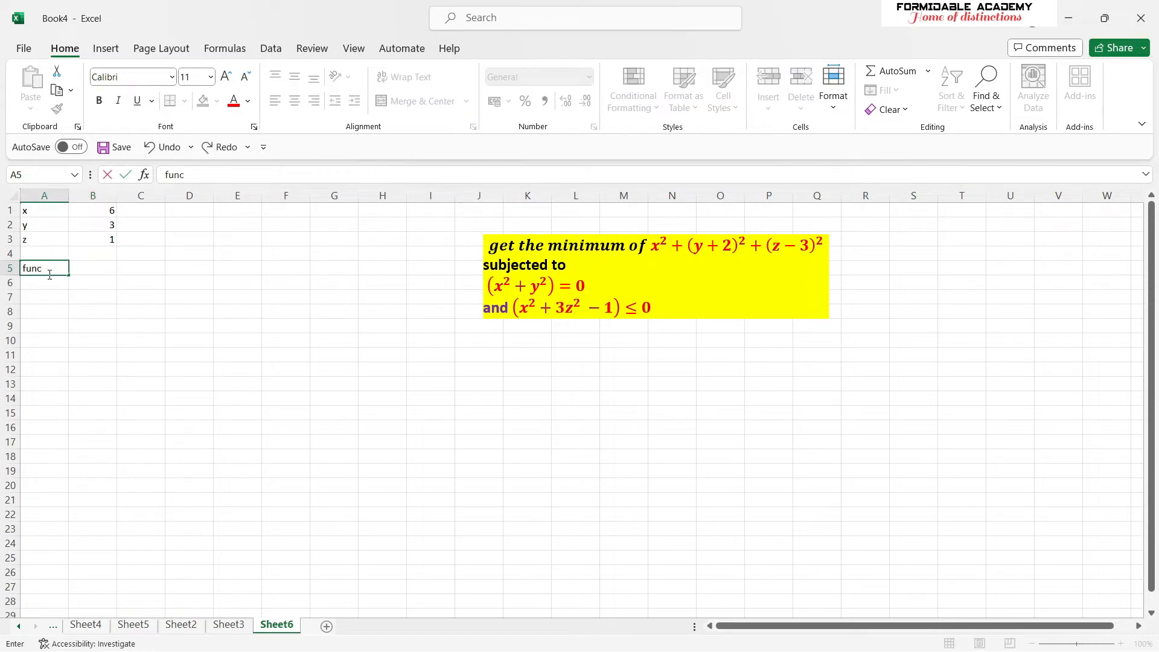
- Begin the objective function formula in cell B5 with = (A1^2) + ((y+2)^2)
click(88, 267)
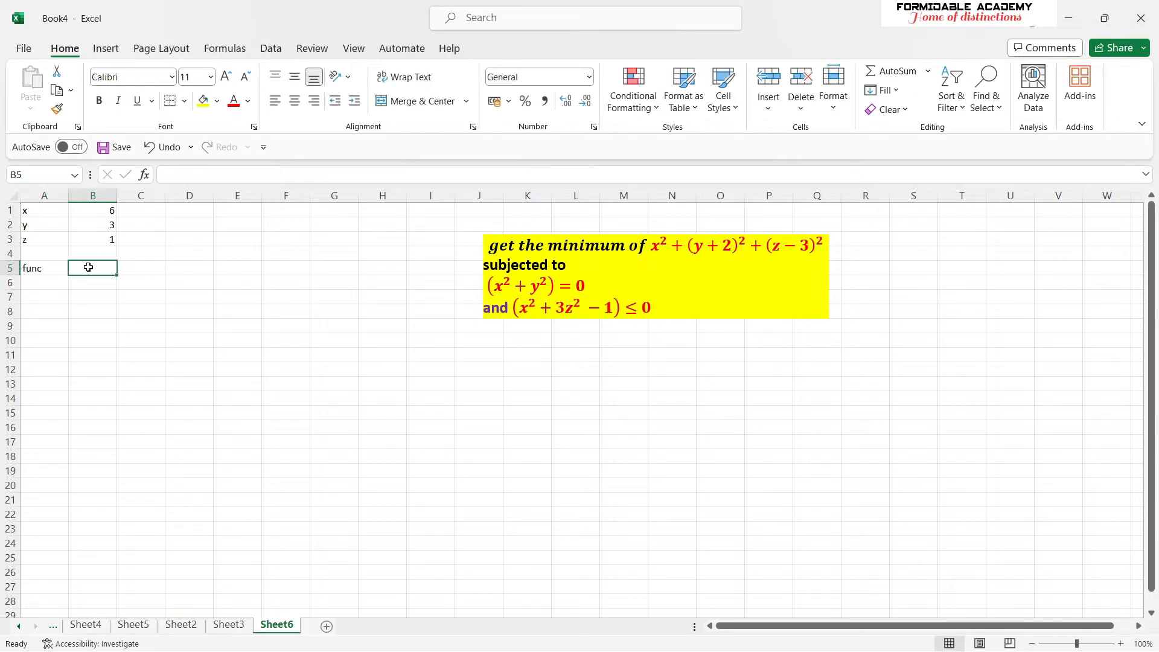
text(=)
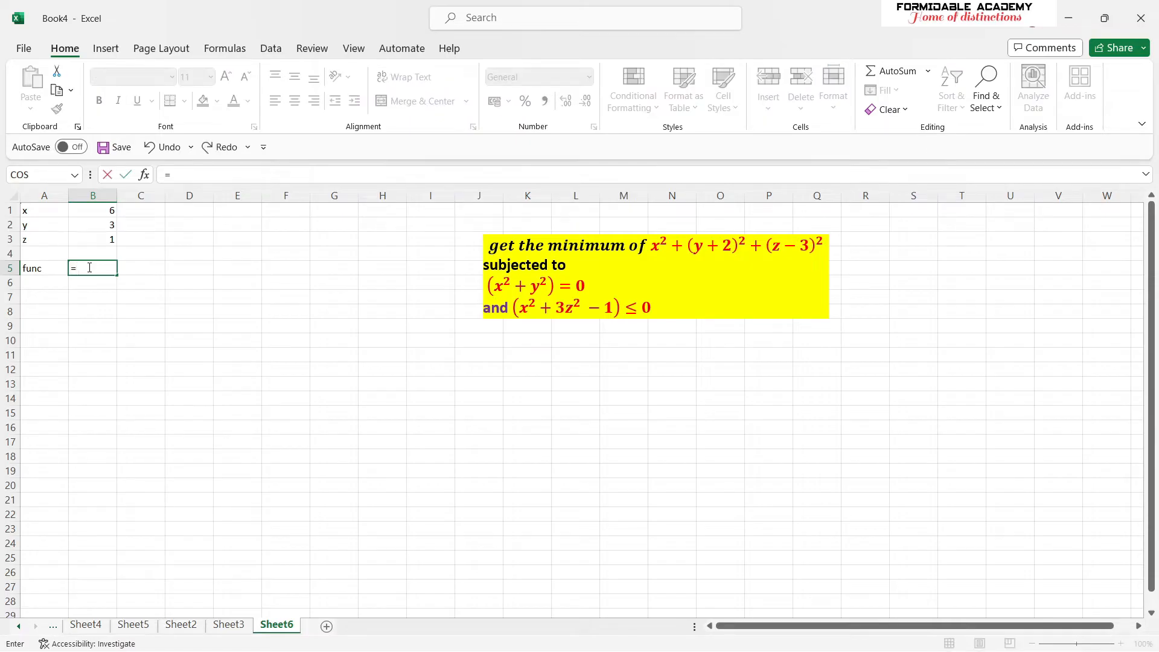
click(38, 211)
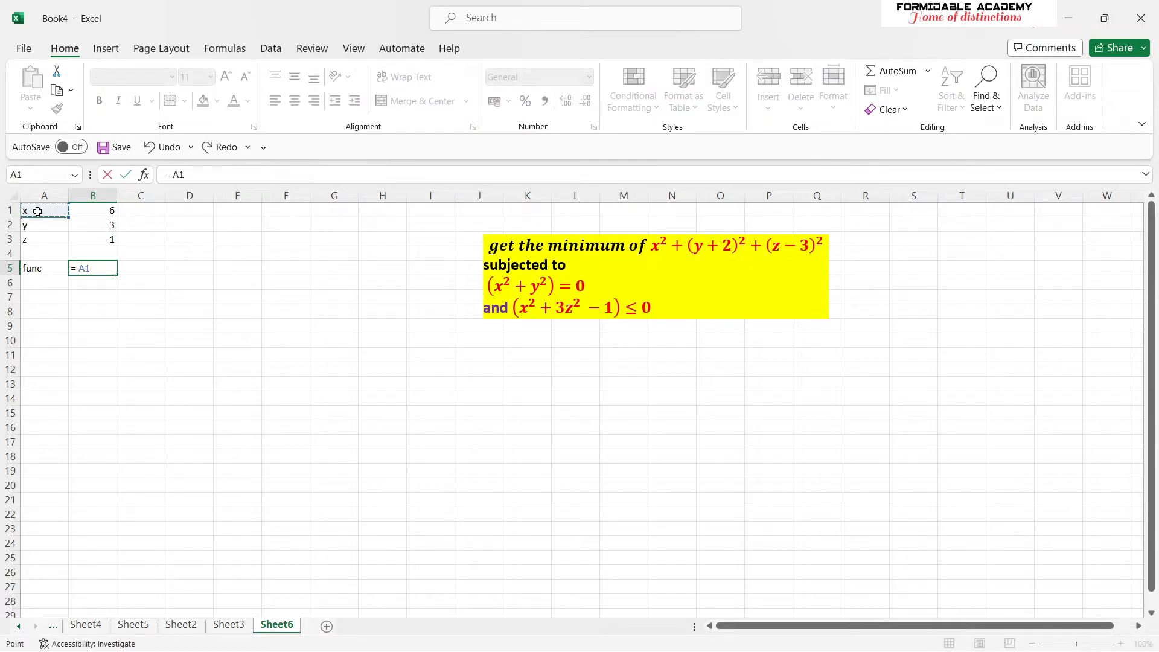
text(^2)
click(79, 270)
text((A1^2) + (y)
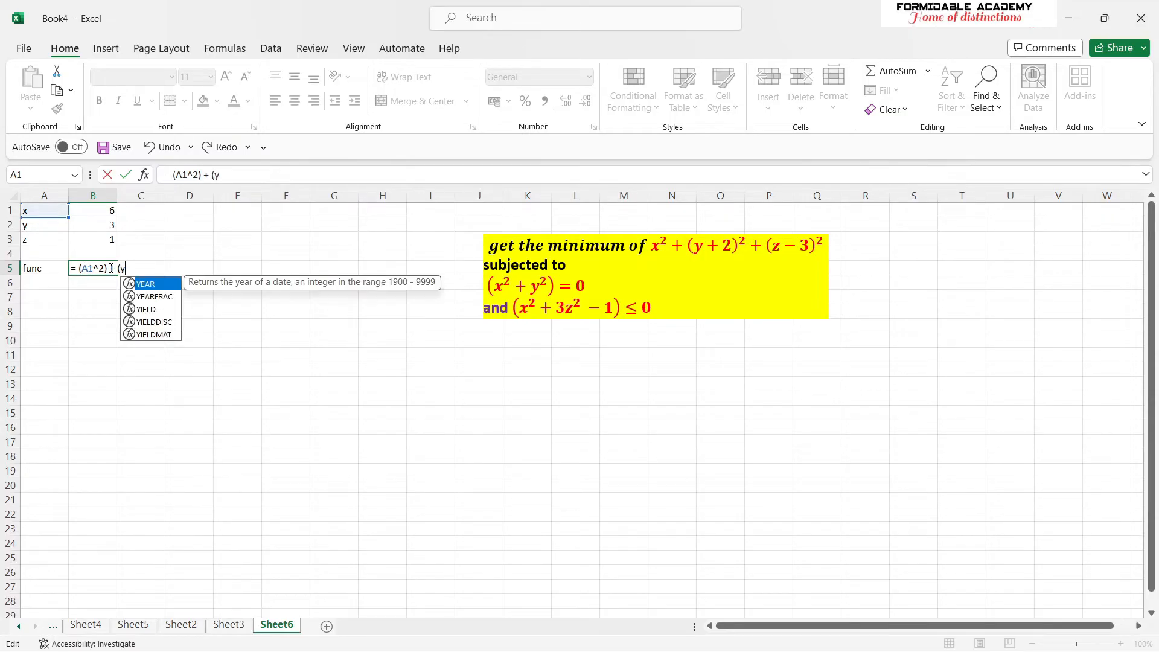
text(+2)
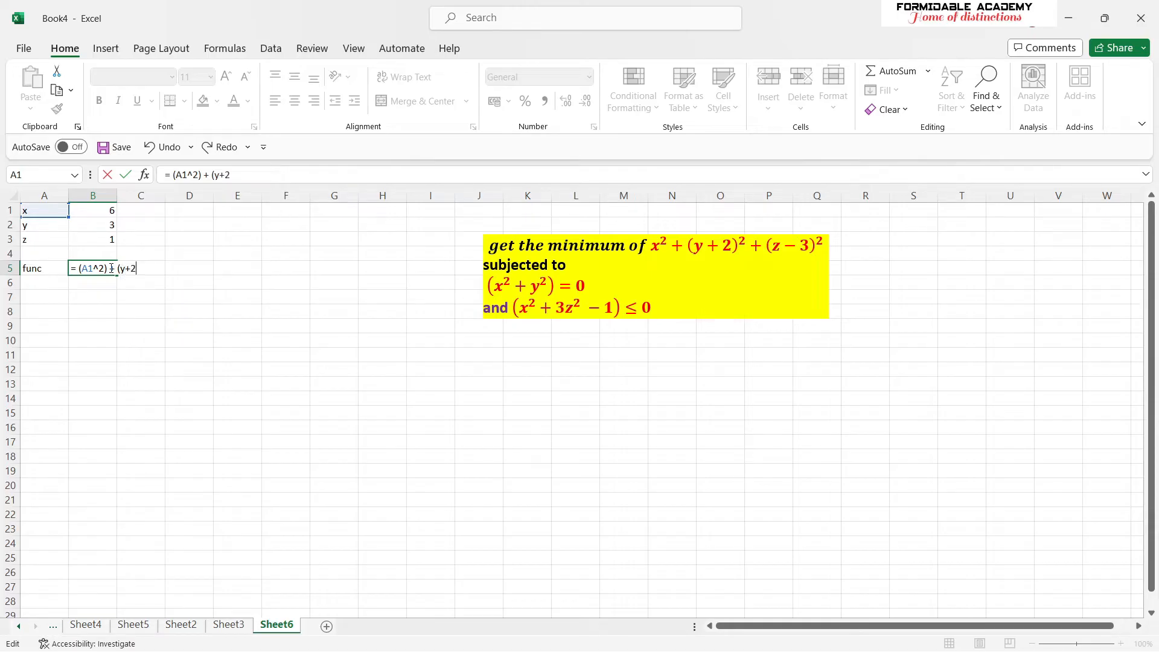
text()^2)
click(117, 269)
text(()
text() + ()
text())
text(z)
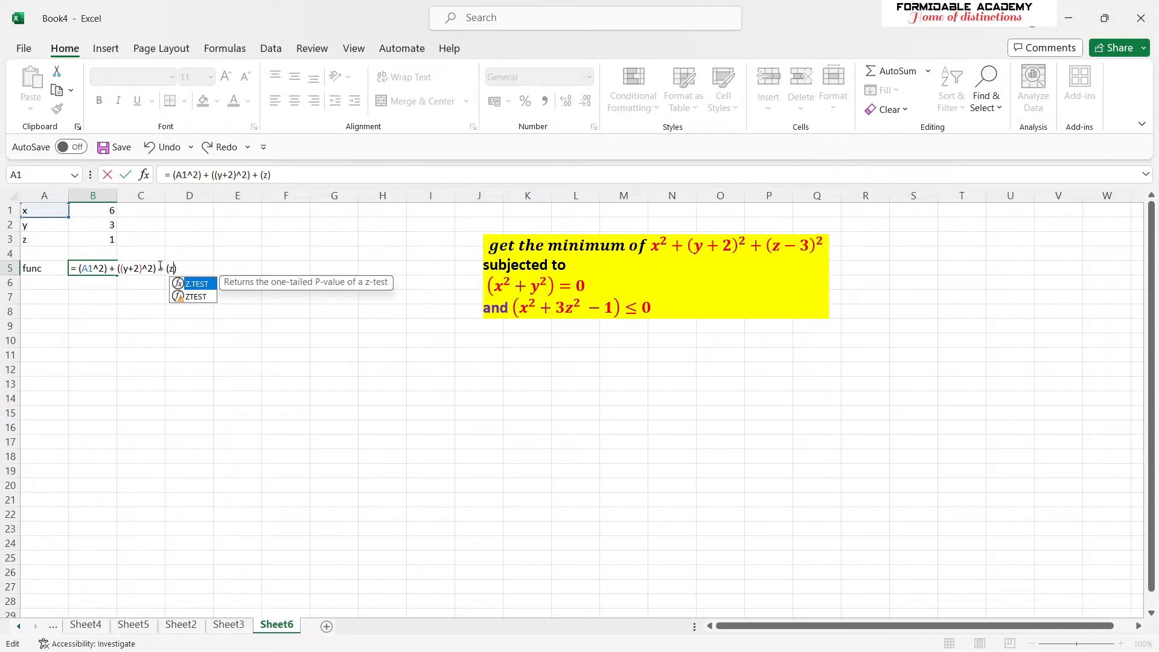
text(-3)
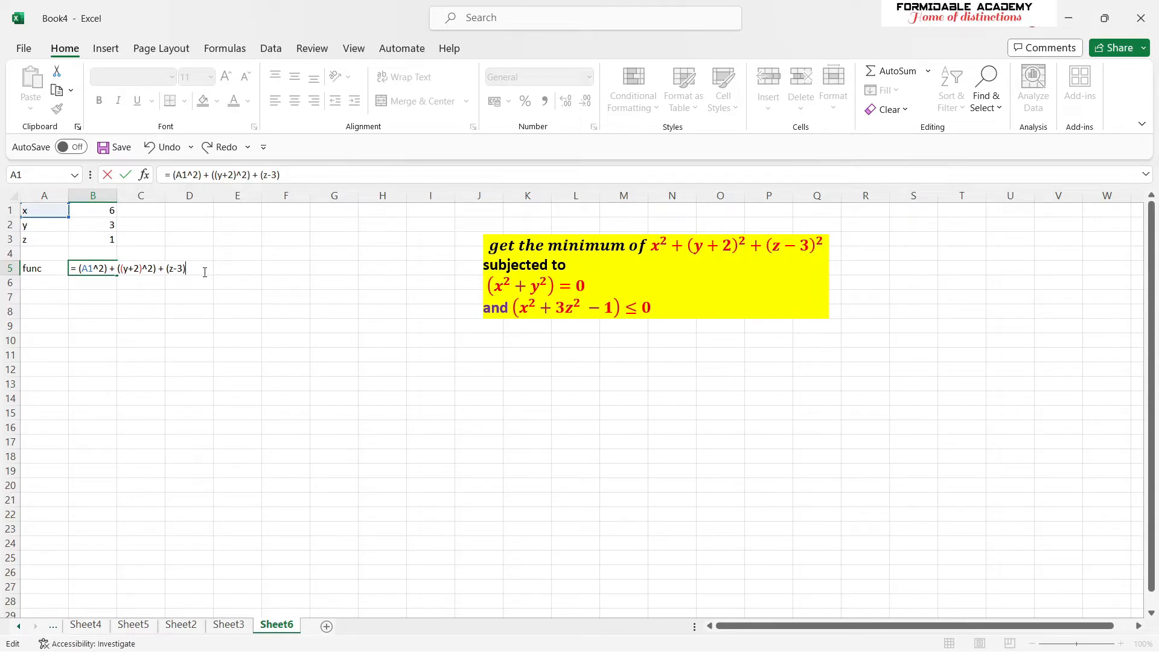
- Extend the objective function formula in B5 with the term + ((z-3)^2)
text(^2) + ))
key(BackSpace)
key(BackSpace)
text((()
- Replace z with cell B3 and y with cell F5 in the B5 formula, and commit it
double_click(174, 268)
click(114, 241)
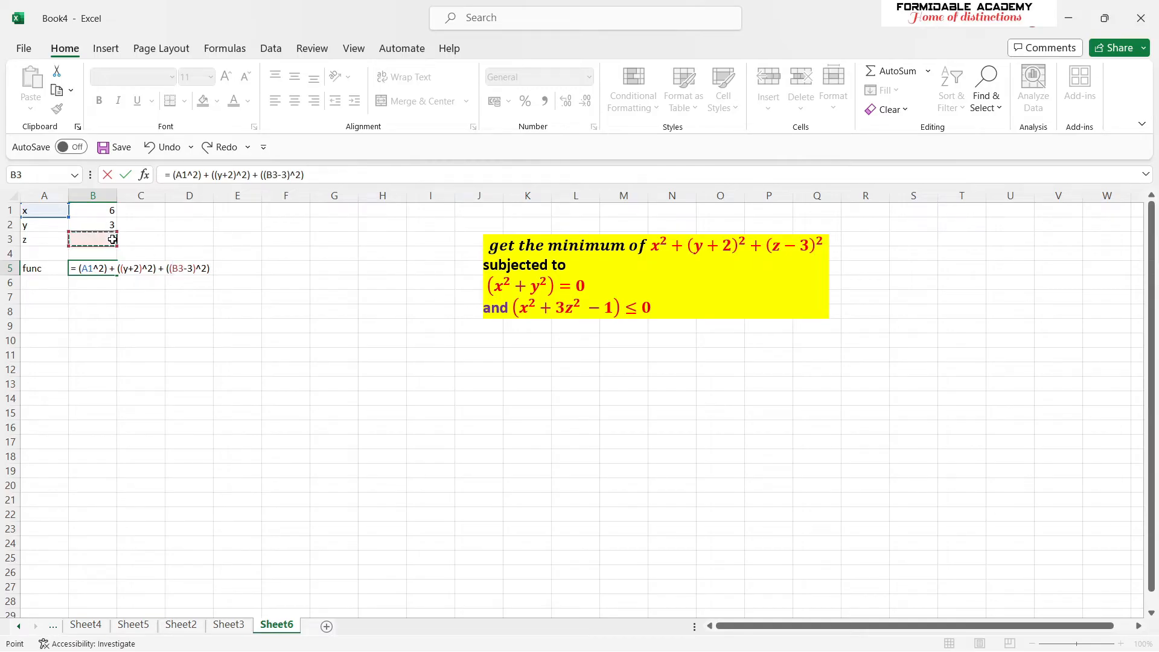
double_click(128, 268)
click(108, 224)
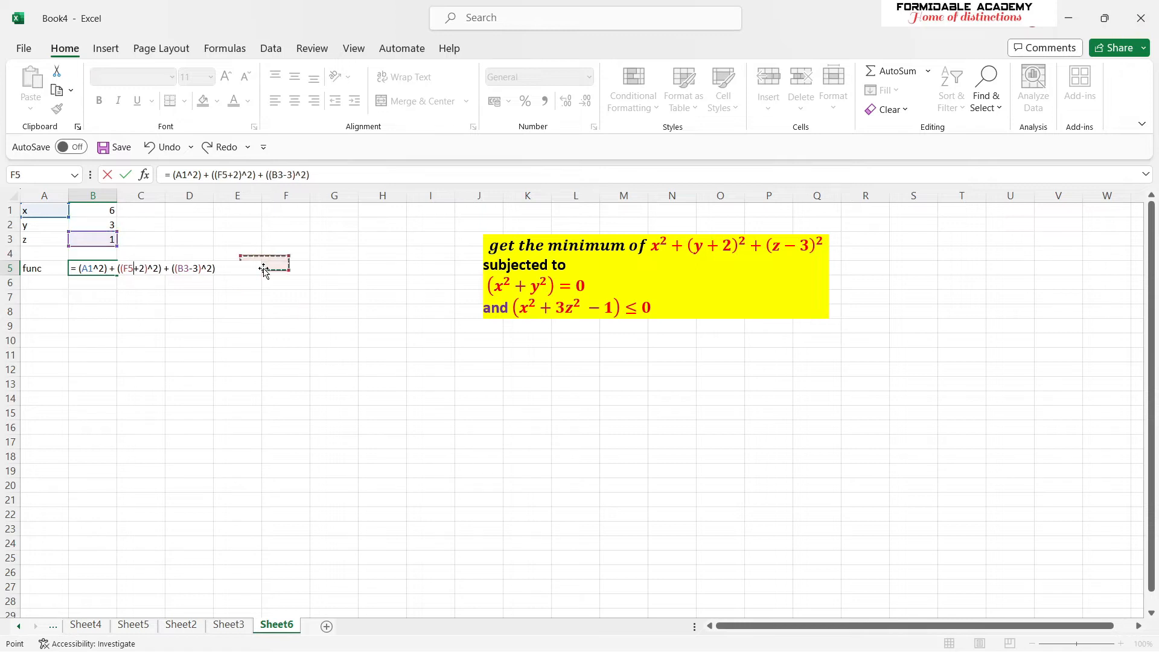
key(Return)
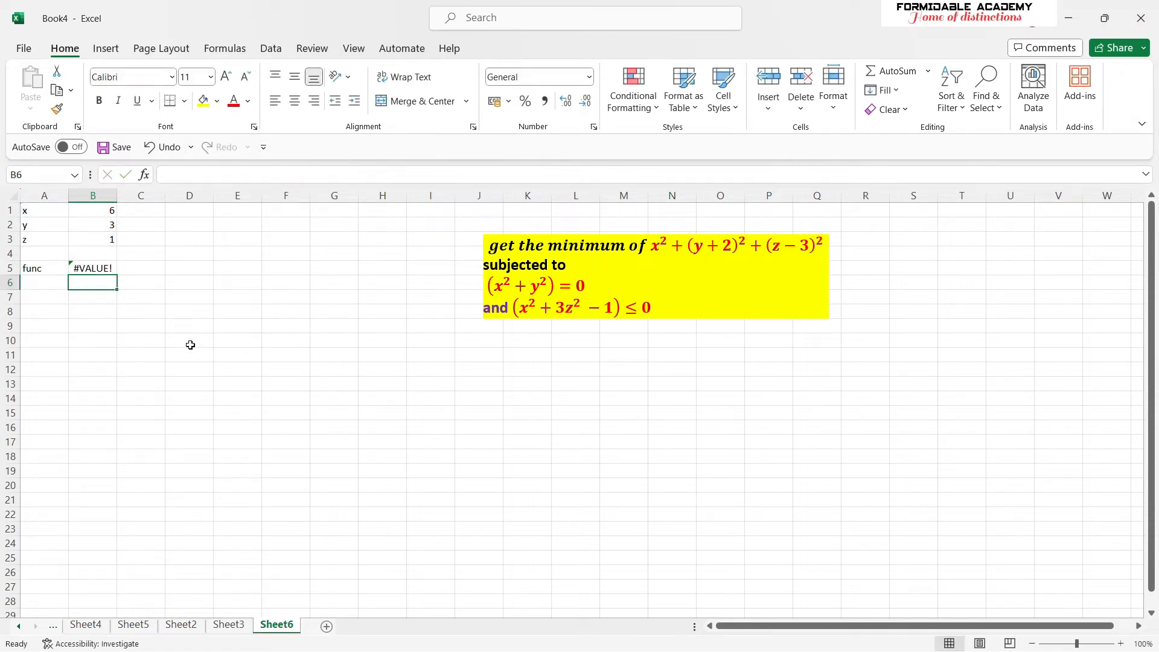
- Inspect the cell references used in the objective function formula in B5
click(80, 264)
click(296, 174)
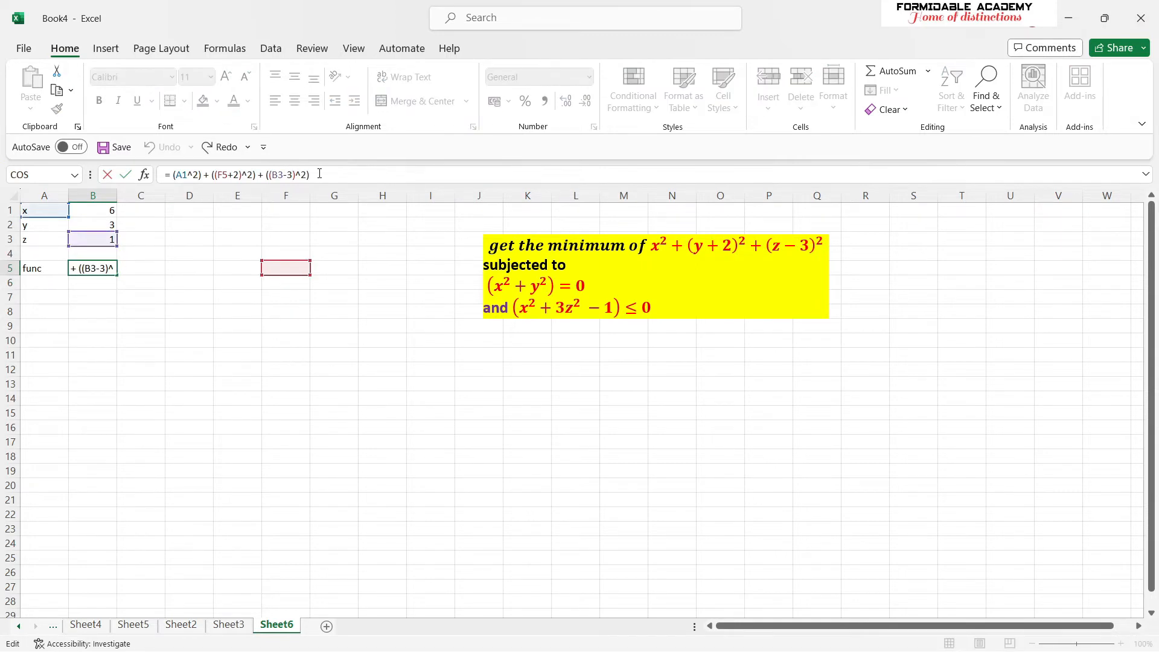
click(312, 337)
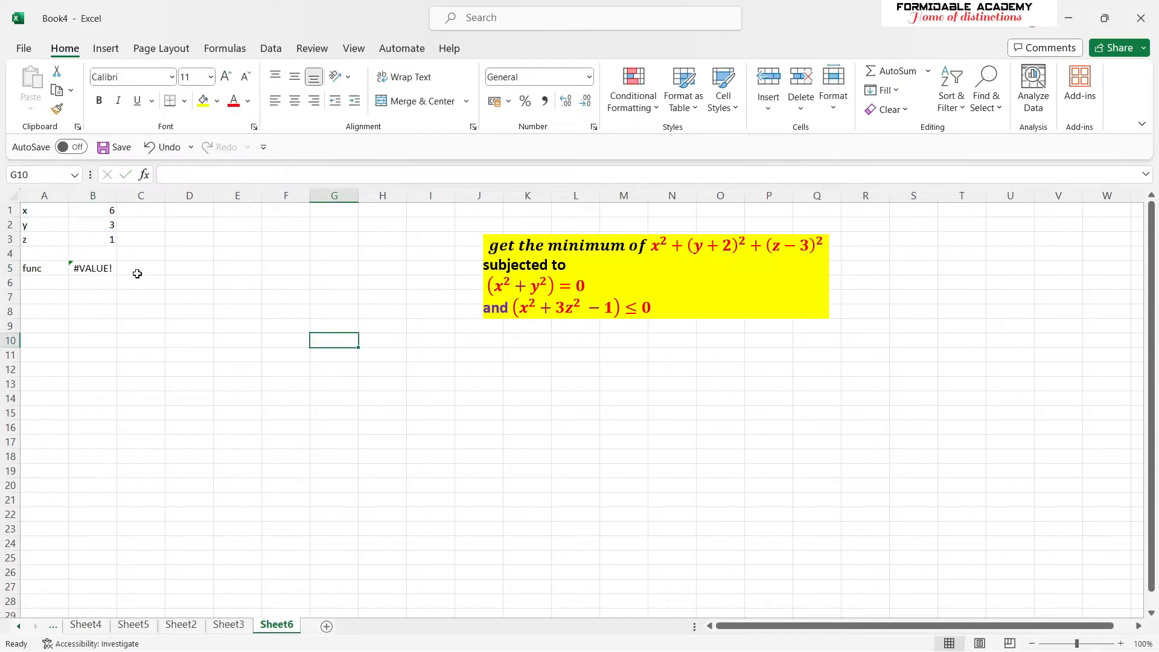
- Replace the A1 reference with B1 in the objective function formula in B5 and commit it
click(100, 273)
click(187, 175)
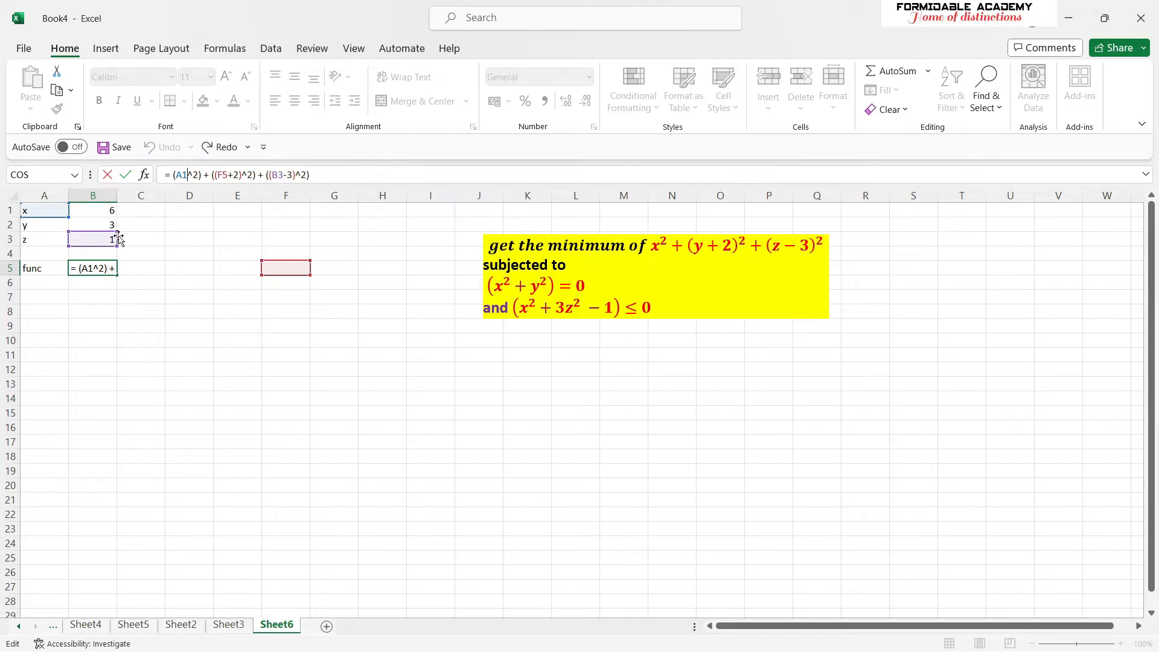
click(103, 210)
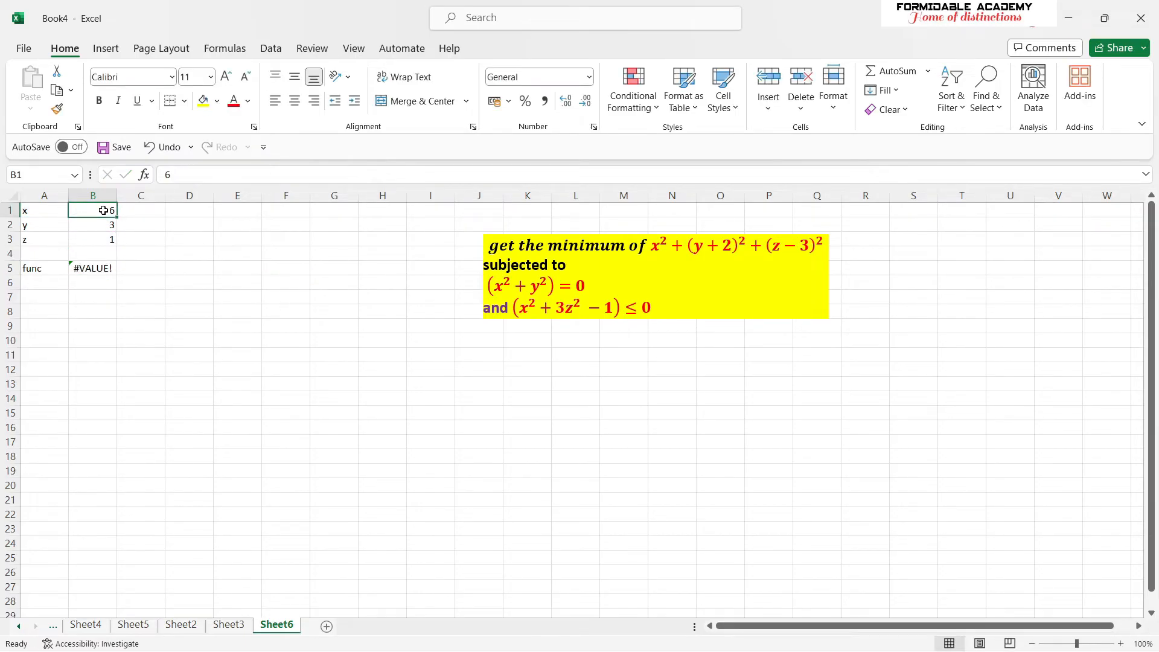
click(99, 267)
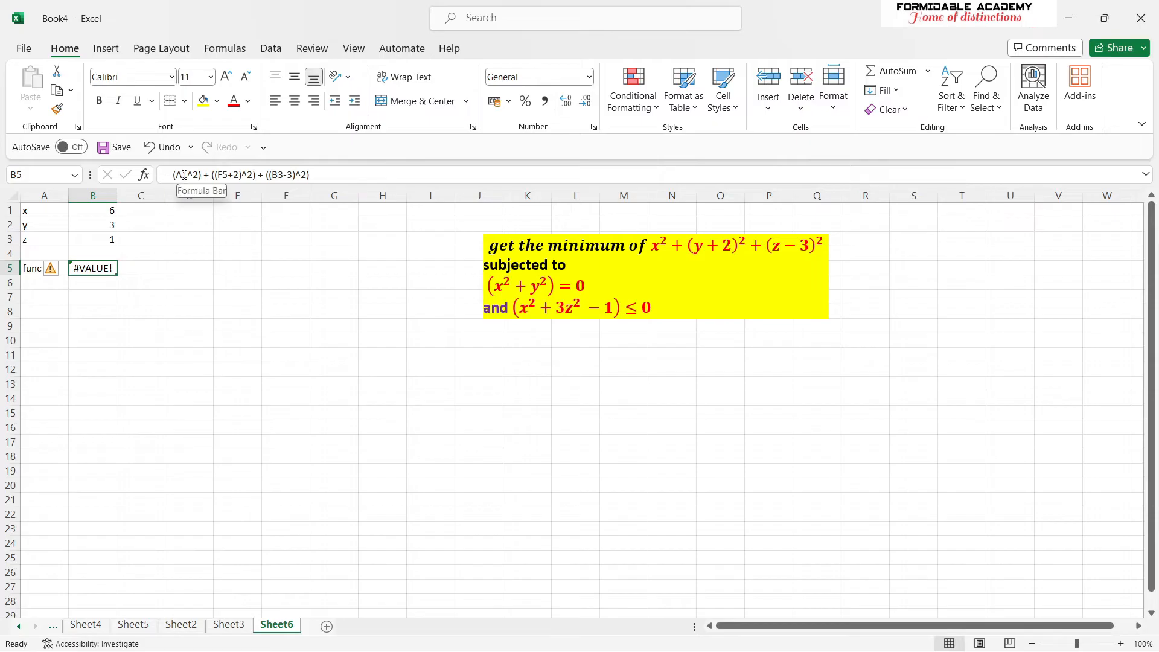
click(191, 174)
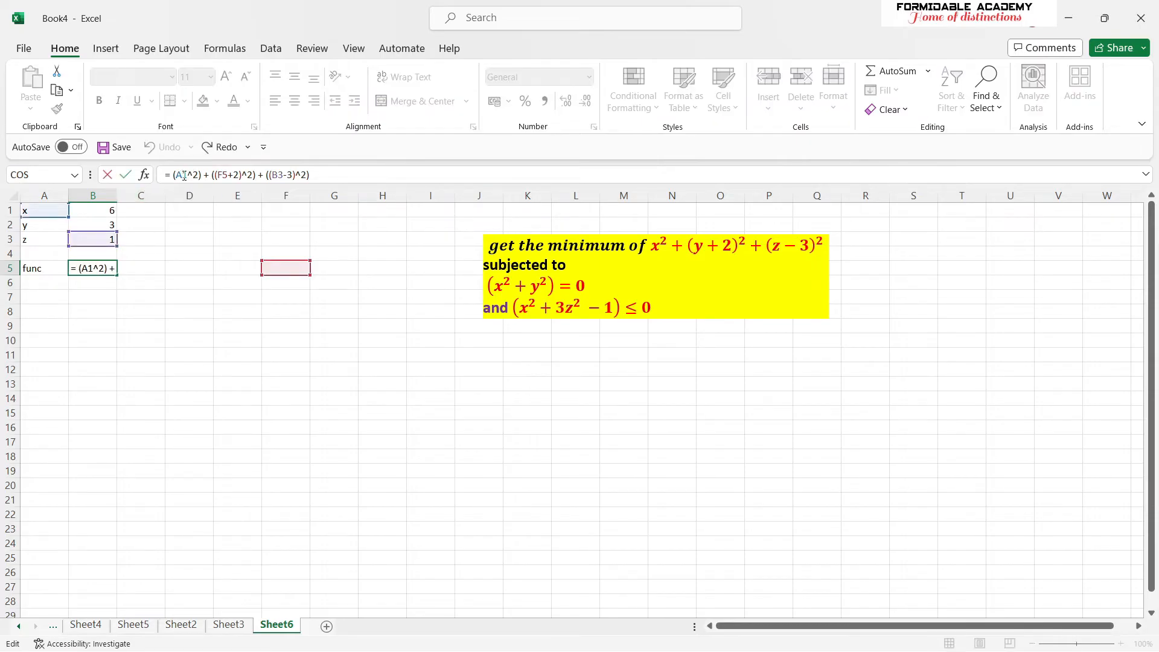
drag(185, 174, 177, 176)
click(114, 207)
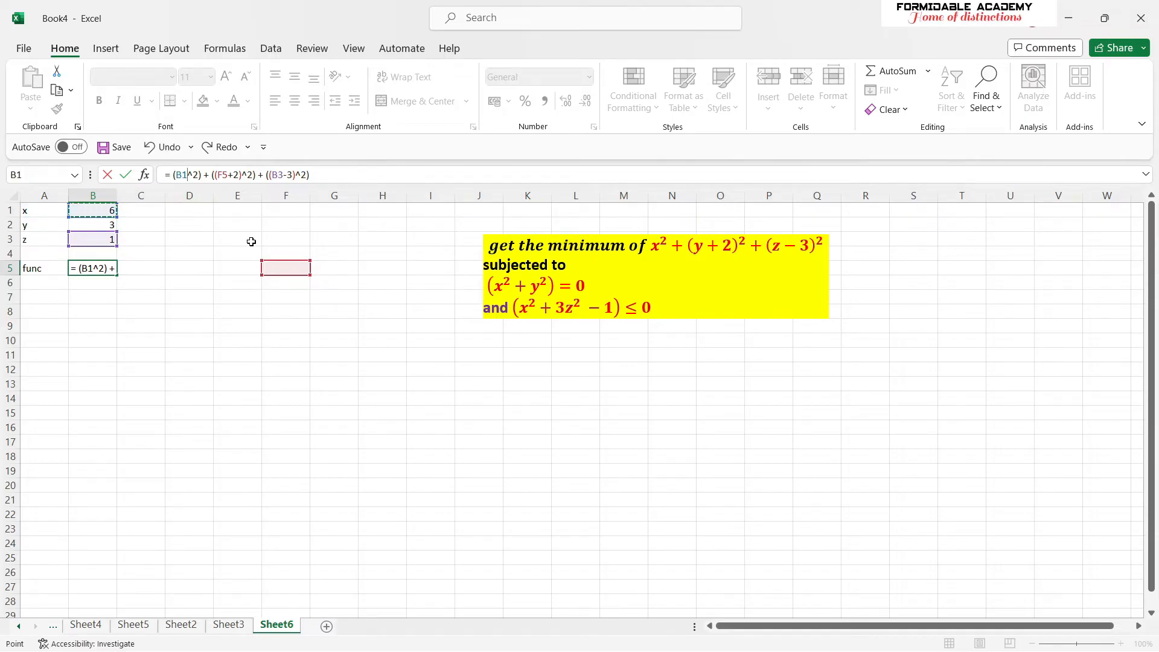
key(Return)
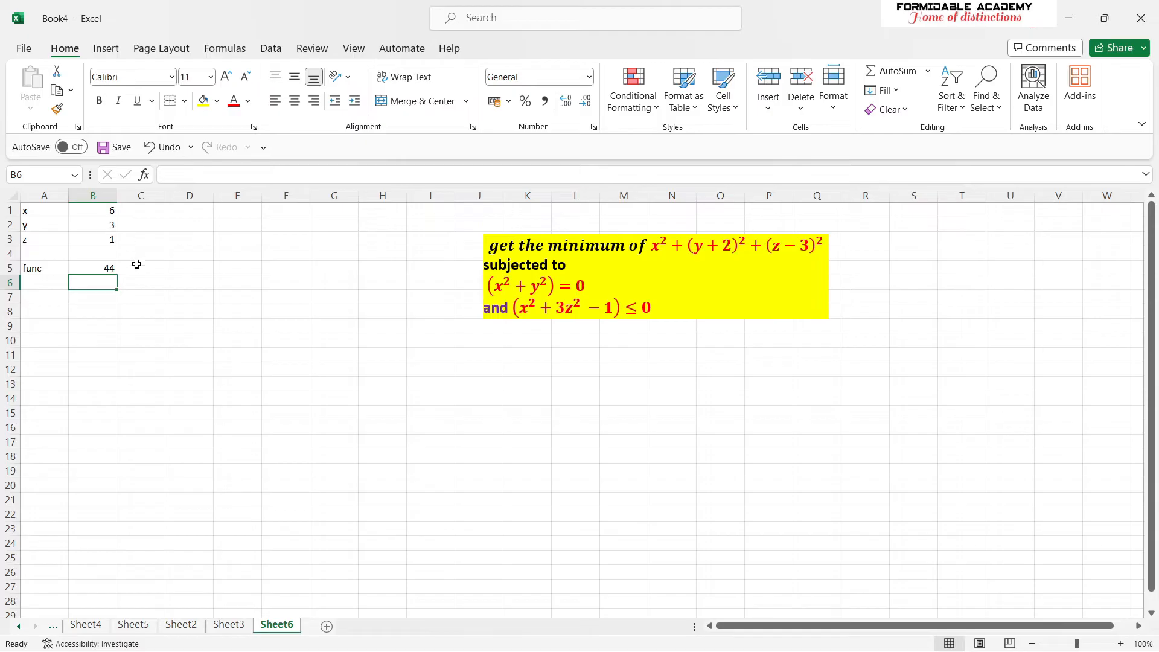
- Enter the heading constraints in cell A7 and the label con1 in cell A9
click(48, 297)
text(constrau)
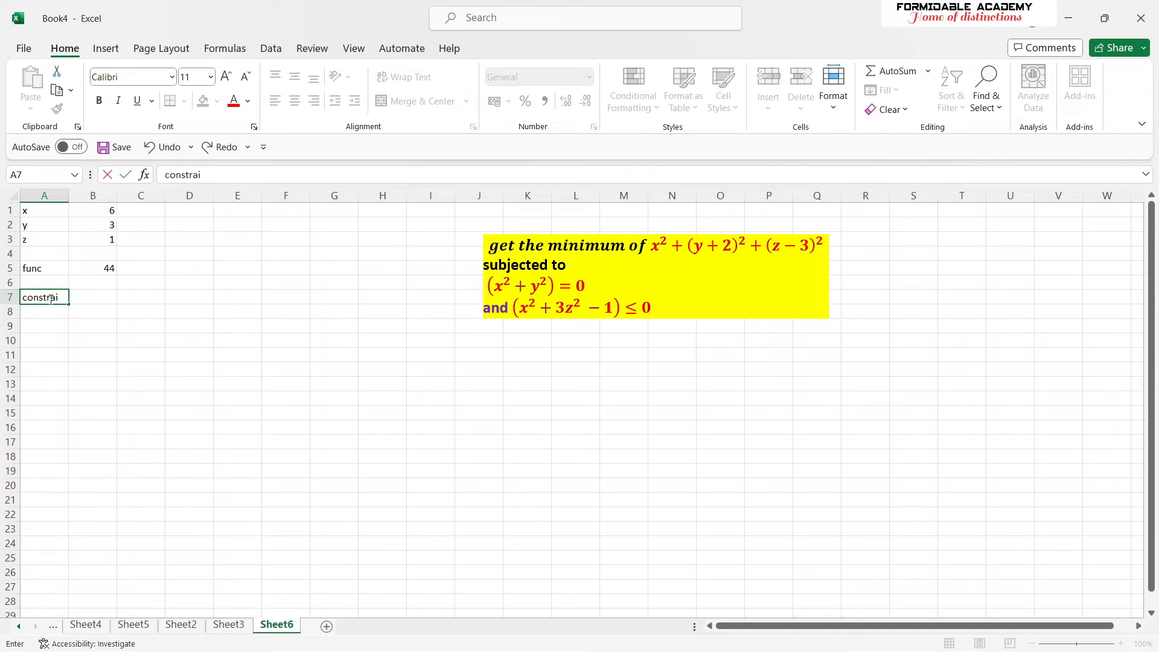
text(ntc)
text(s)
click(43, 324)
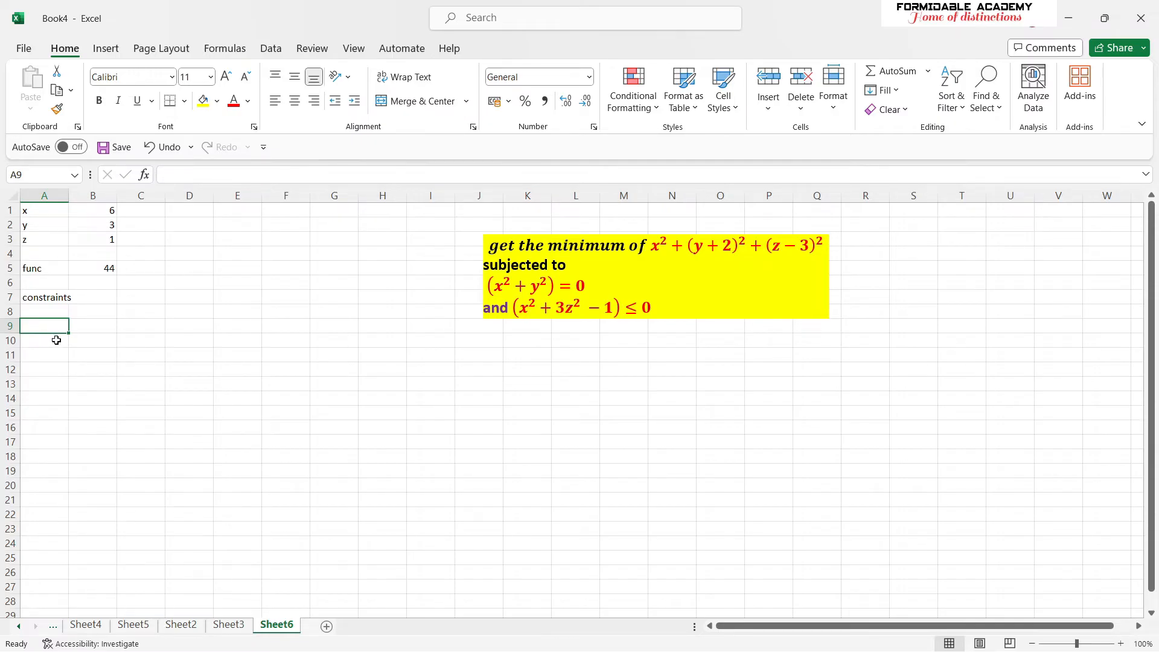
text(con1)
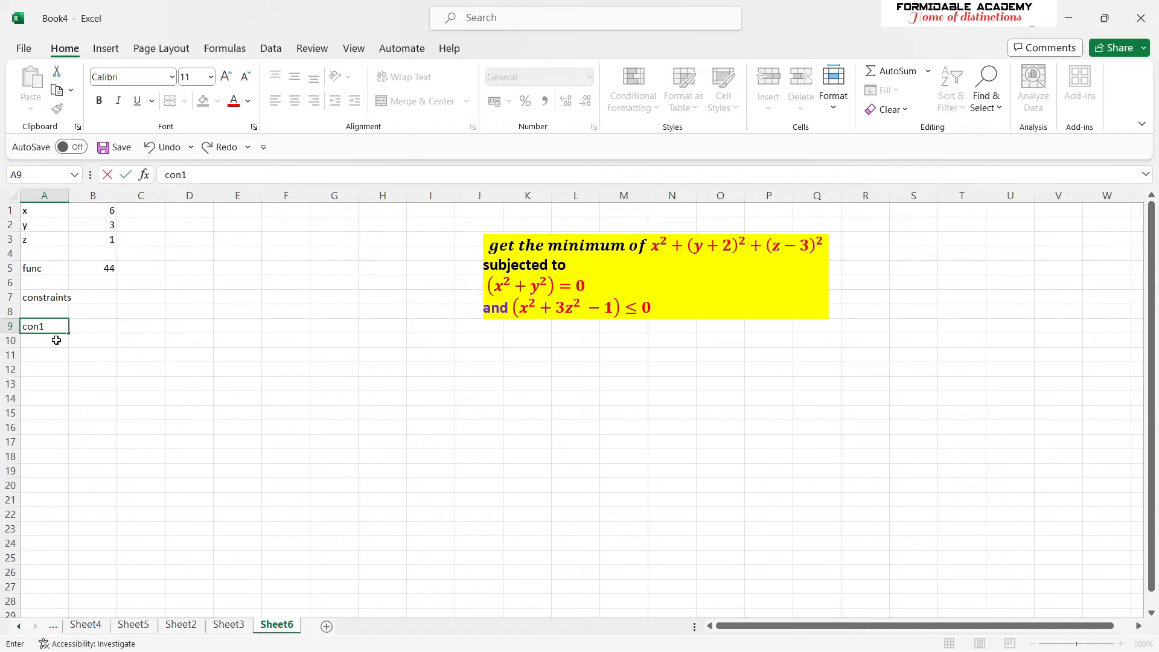
- Enter the first constraint formula =B1^2 + B2^2 in cell B9
click(92, 318)
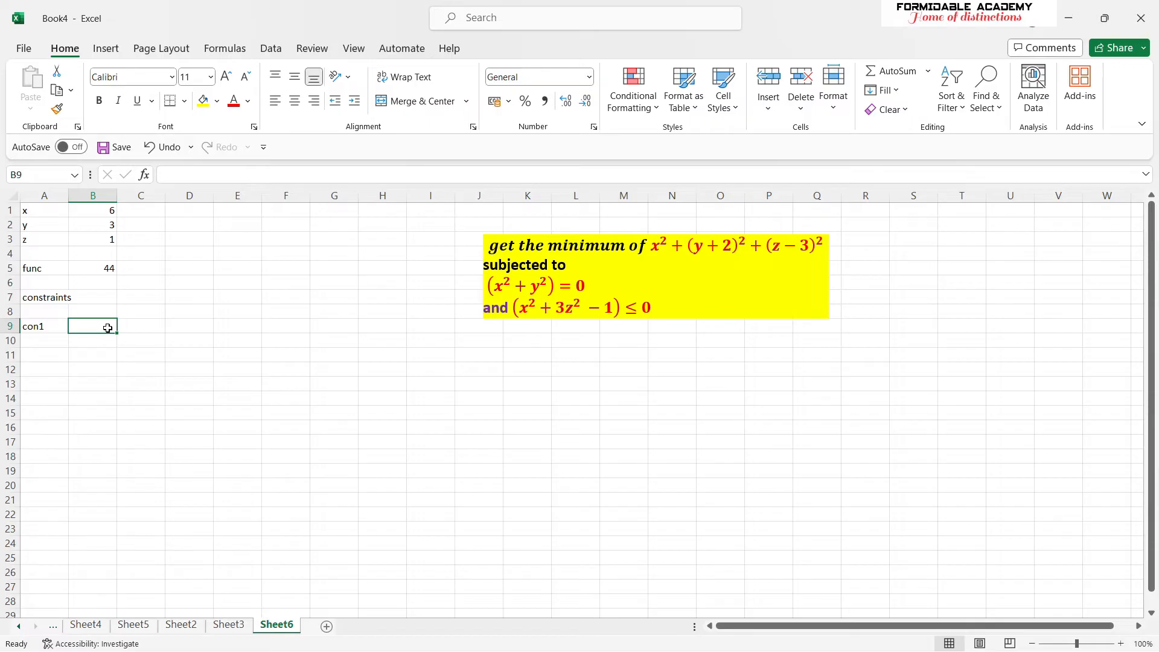
text(=)
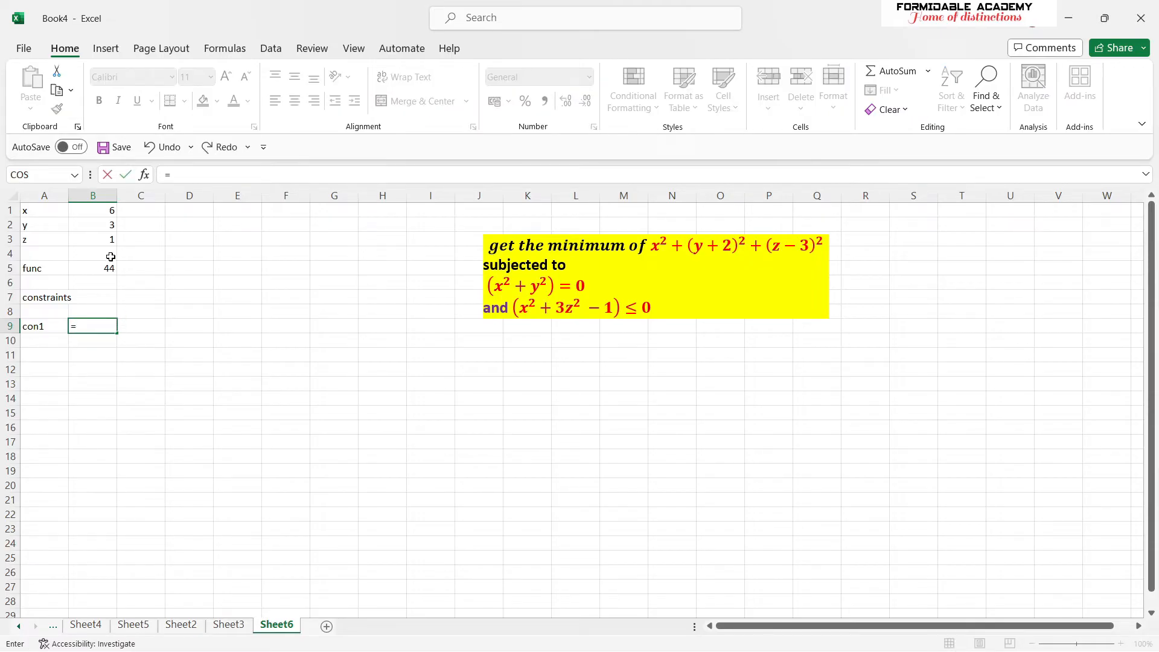
click(113, 210)
text(^)
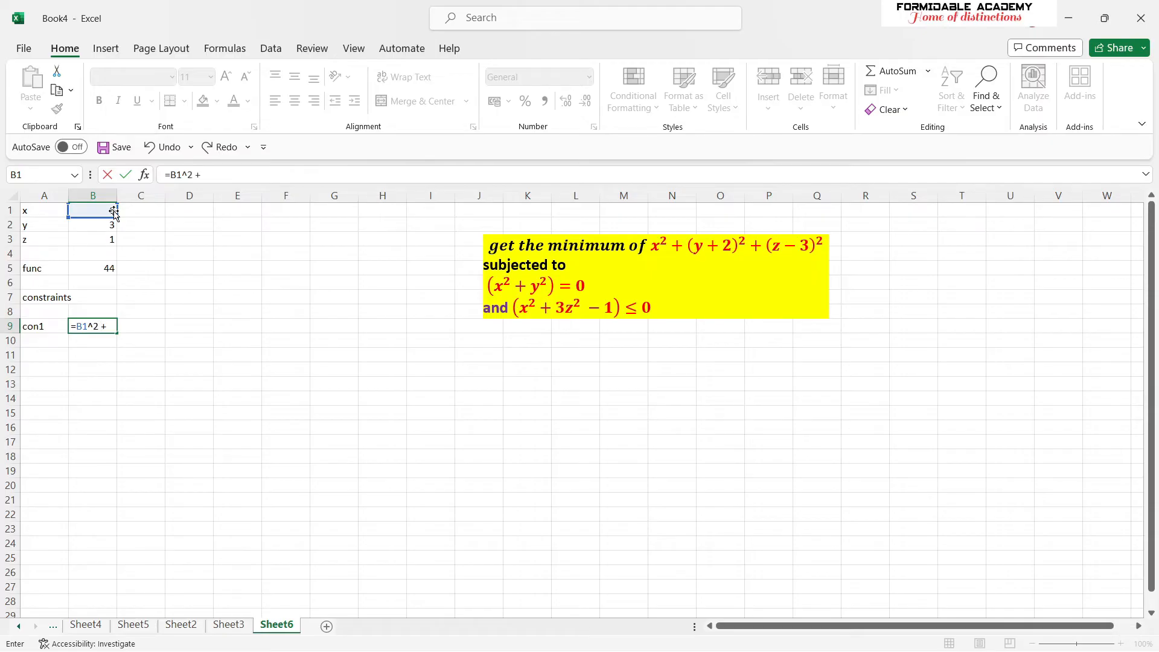
text(2 +)
click(101, 227)
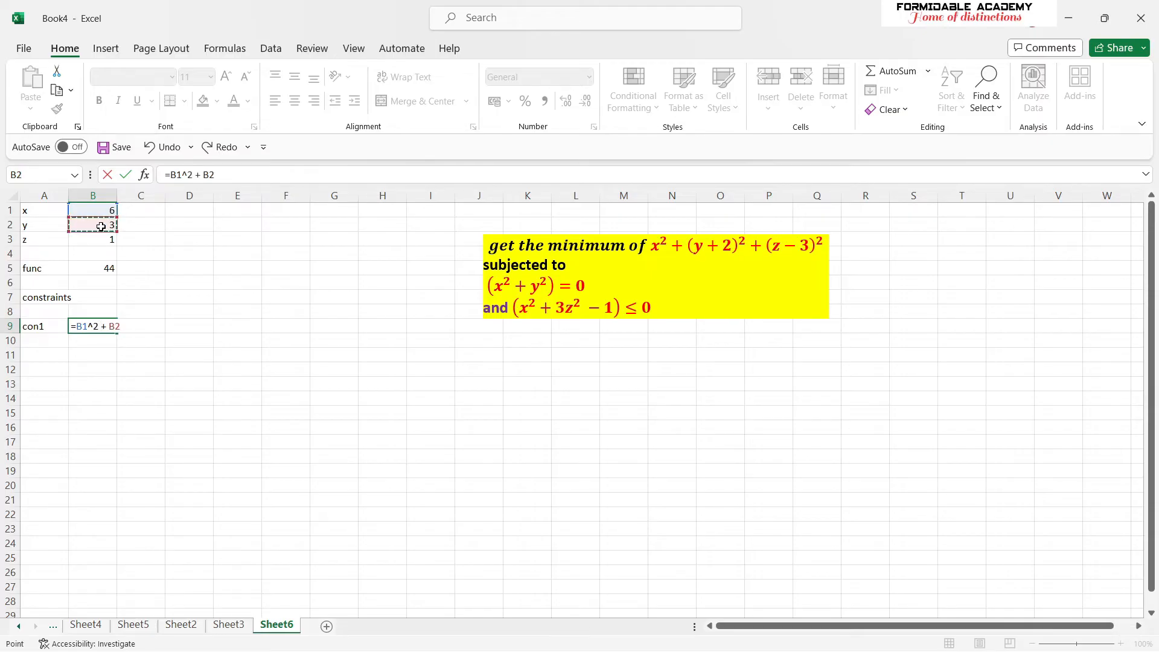
text(^2)
key(Return)
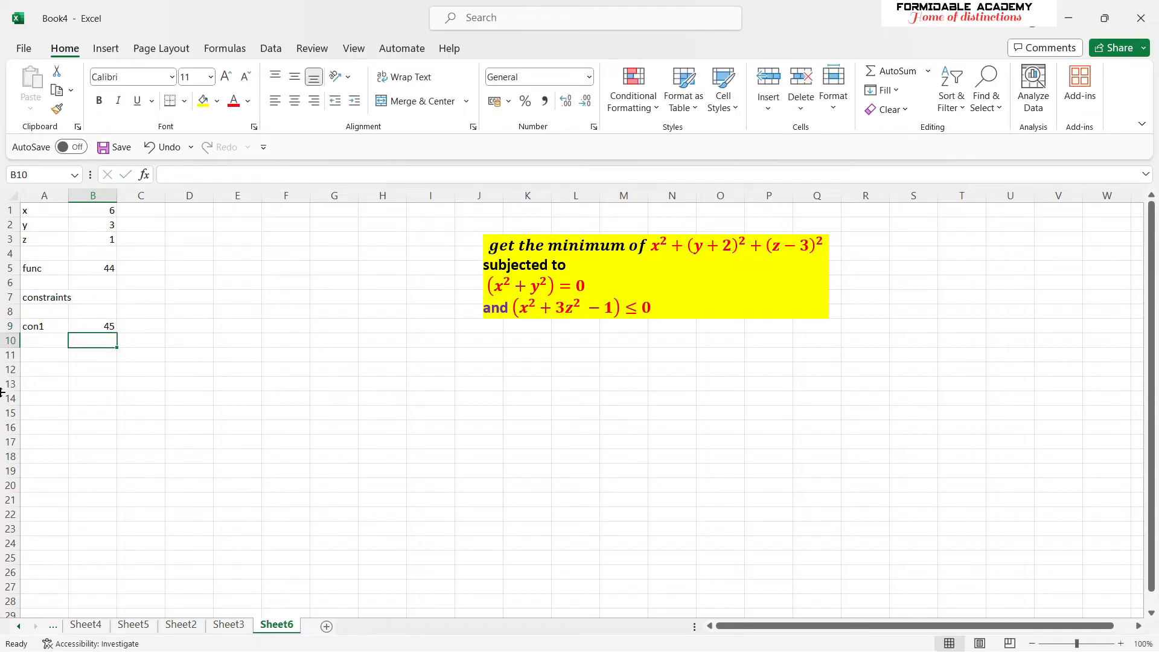
- Label cell A10 as con2 for the second constraint
click(36, 341)
text(con)
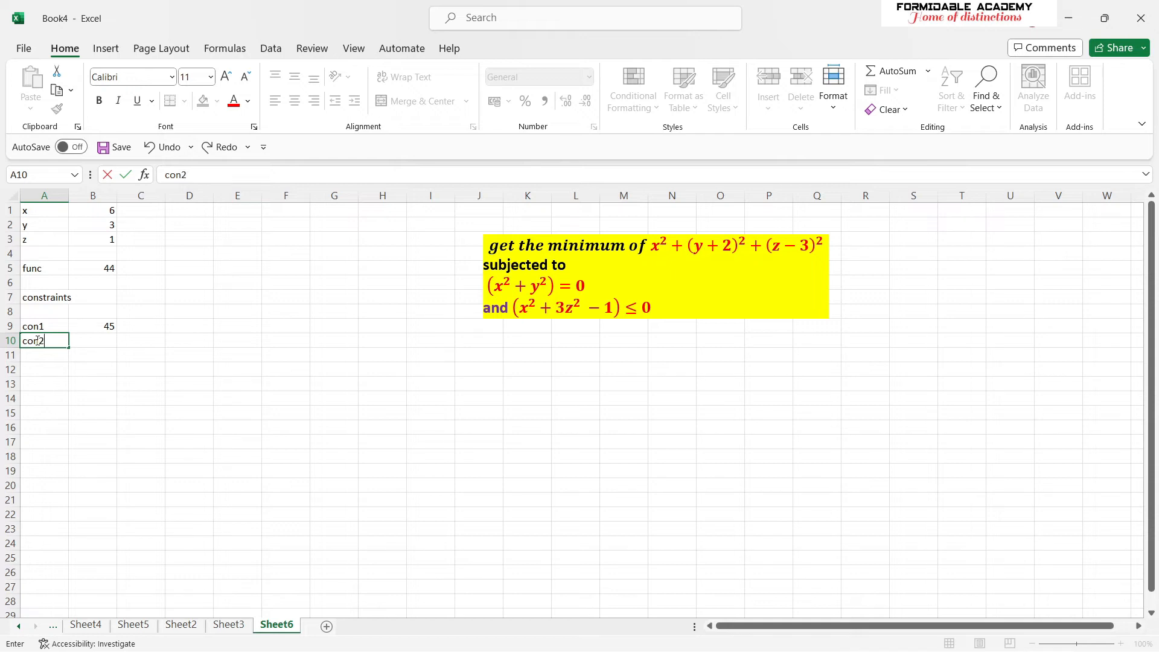
text(2)
- Begin the second constraint formula in cell B10 with =B1^2 + 3*B3
click(116, 345)
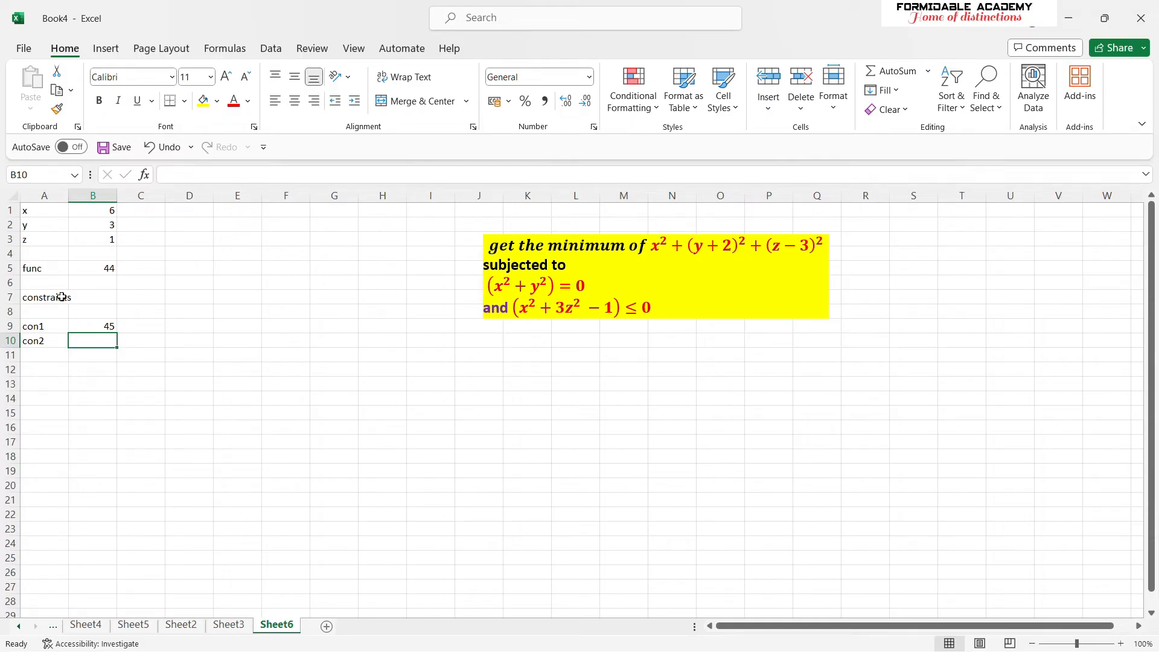
click(109, 213)
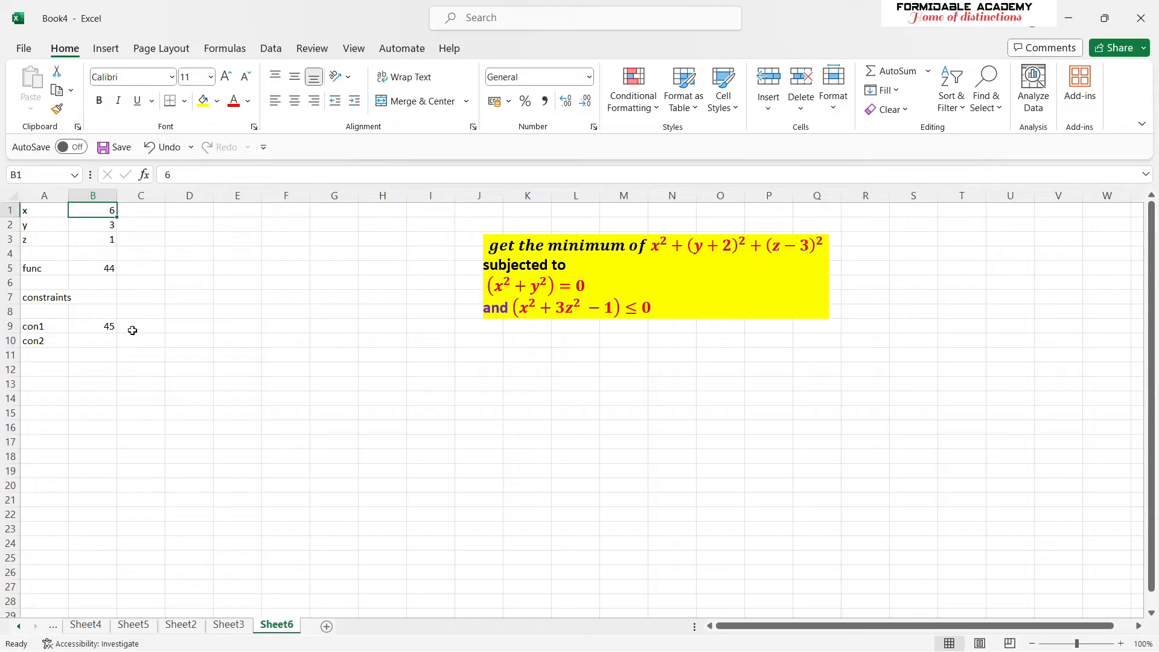
click(110, 341)
text(=)
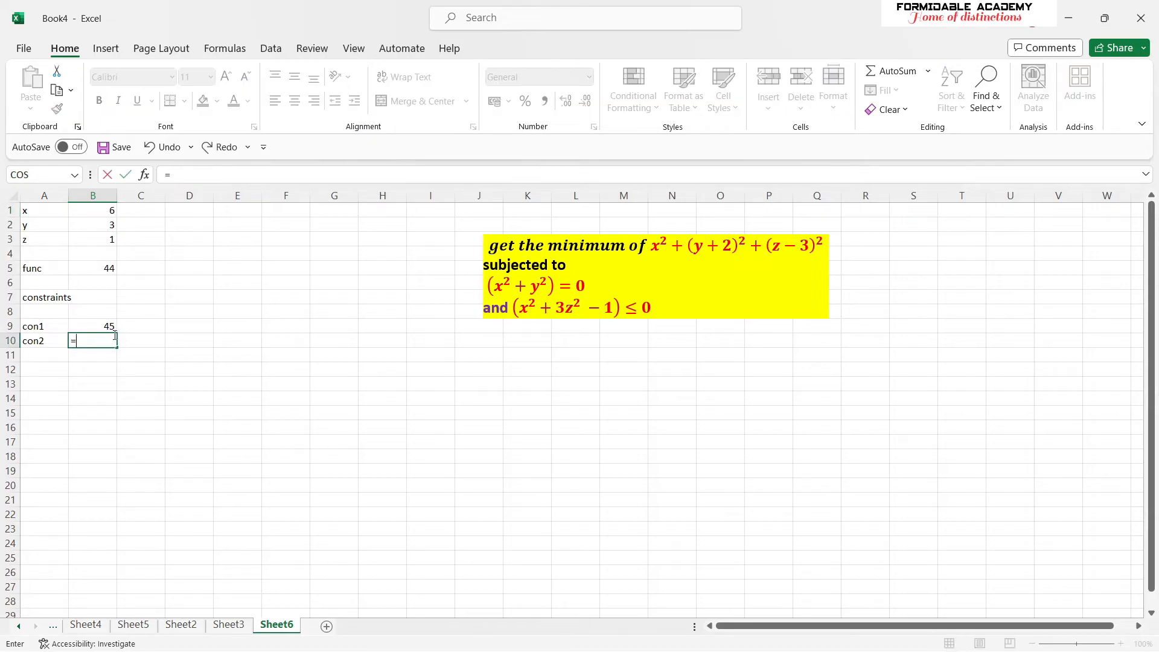
click(103, 213)
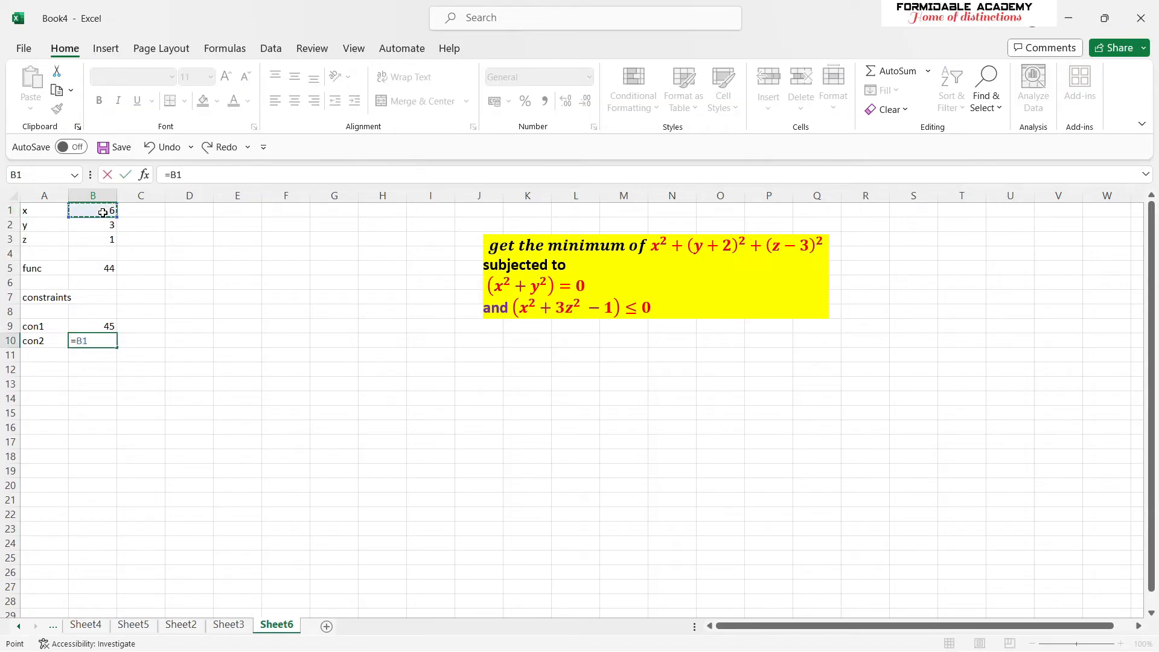
text(^2 + 3*)
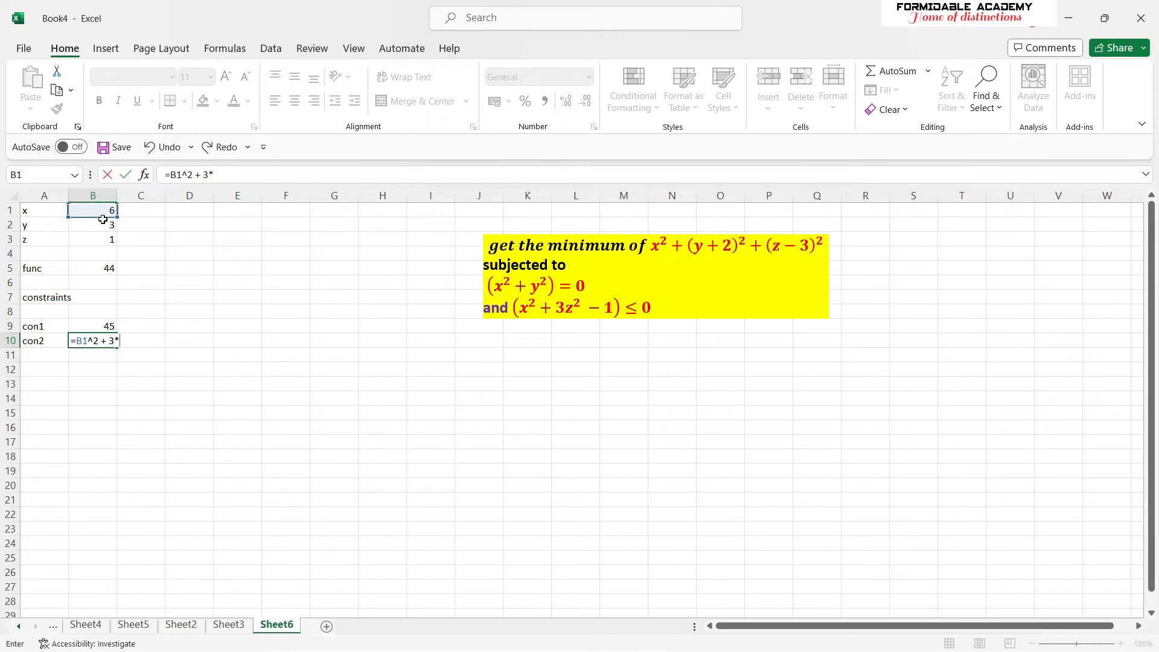
click(98, 241)
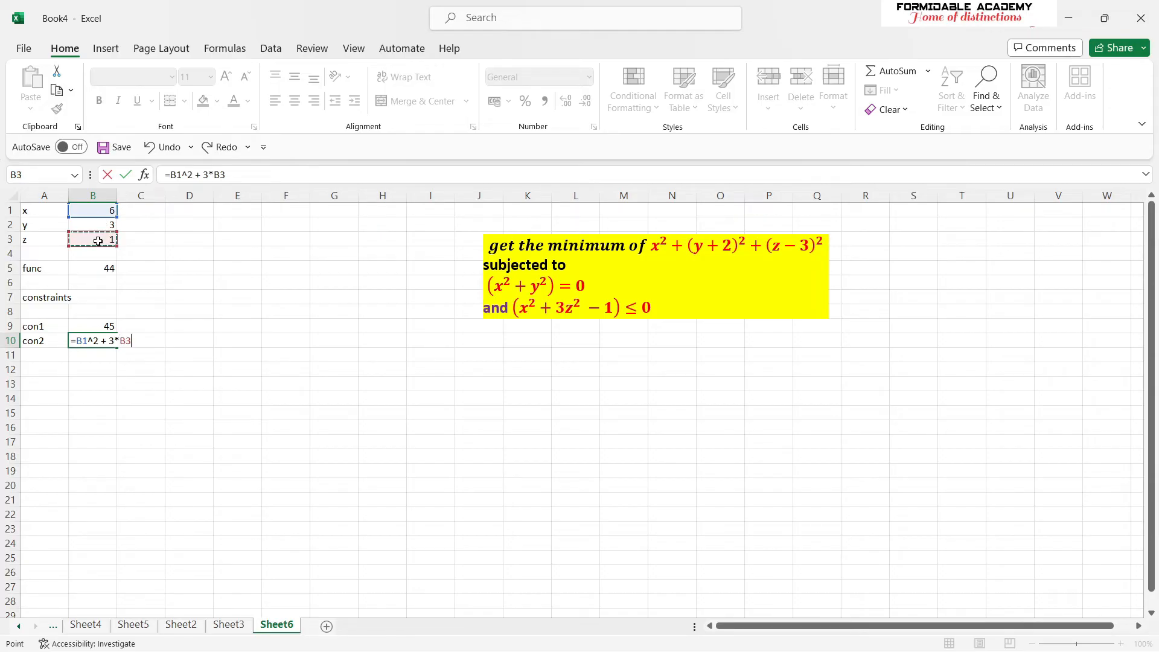
- Complete the B10 formula as =(B1^2 )+( 3*B3^2) -(1), bracketing each term, and commit it
text(^2)  -(1)
text()(1)
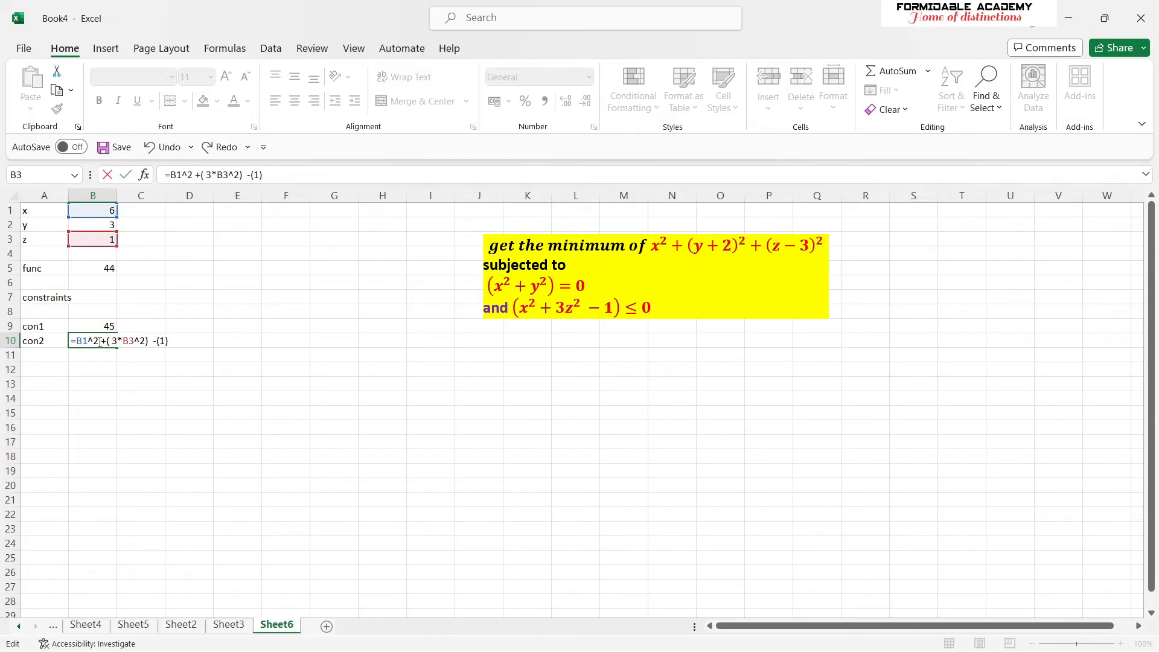
text())
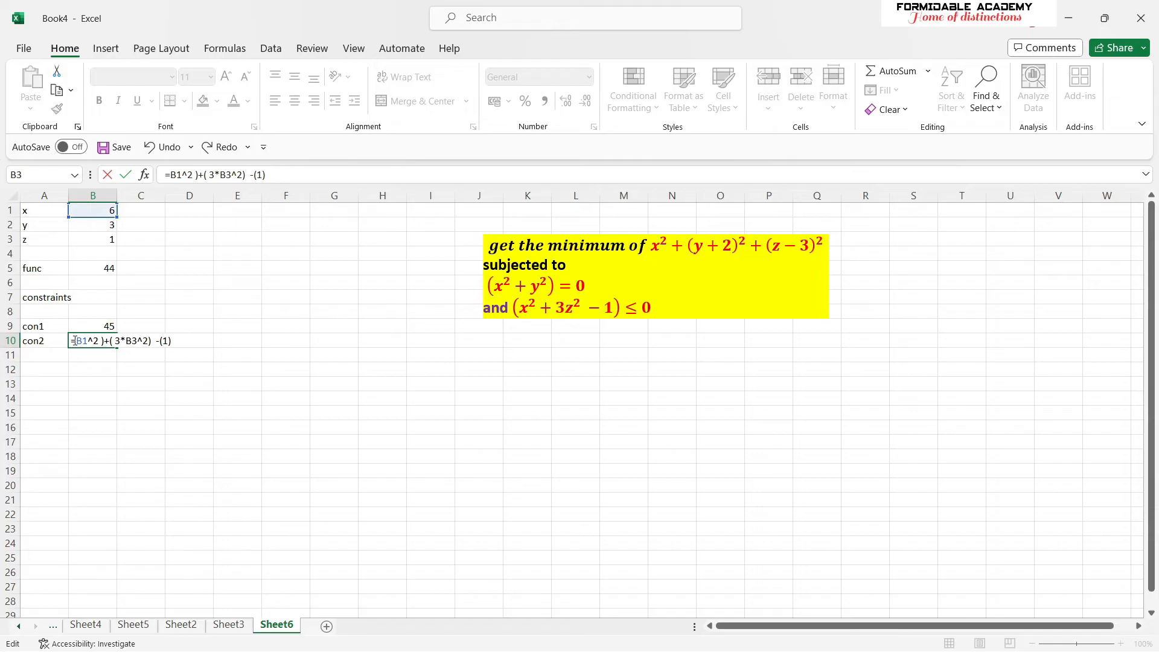
text(()
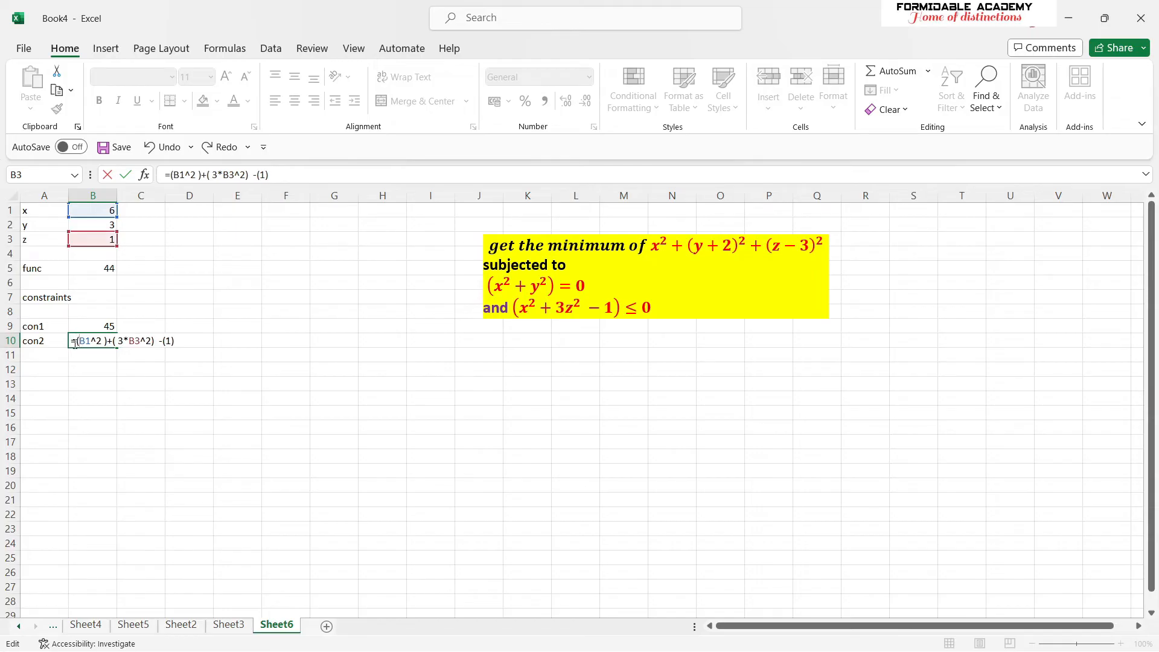
key(Return)
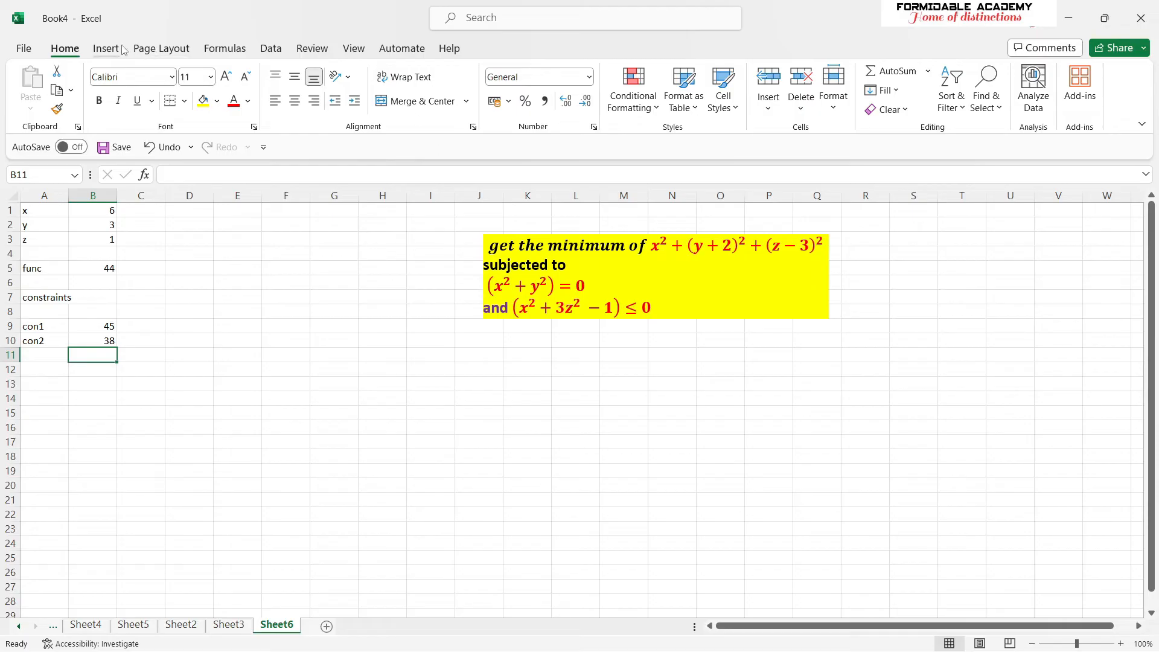
- Open Solver, choose Min as the target, and set the objective to the function cell B5
click(270, 50)
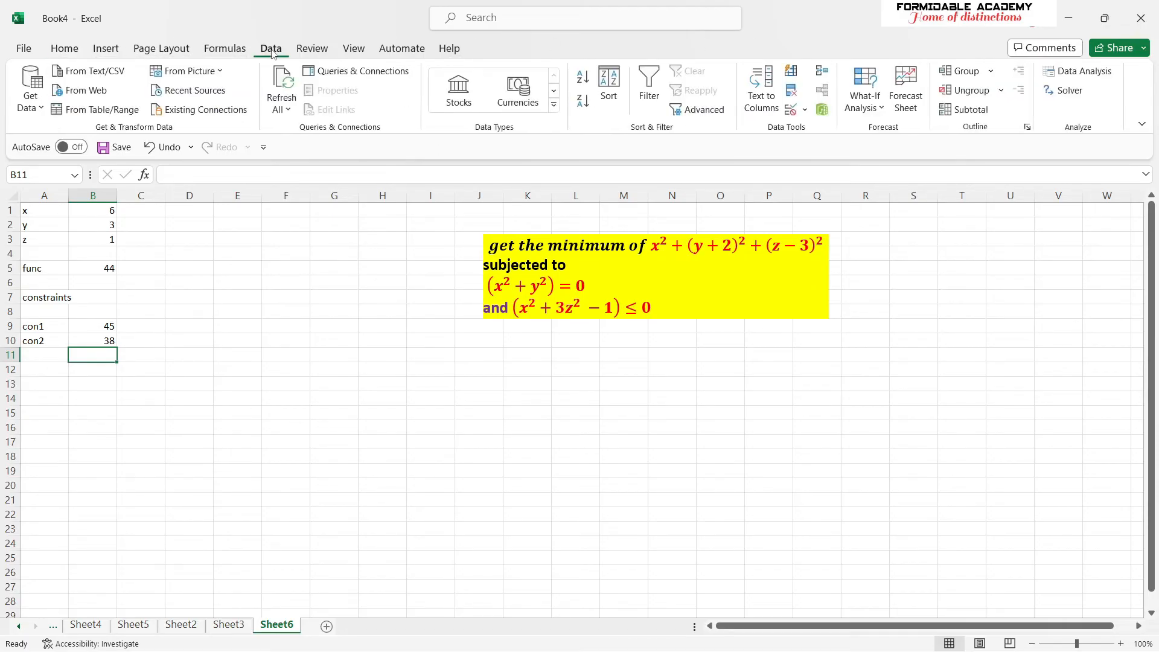
click(1069, 90)
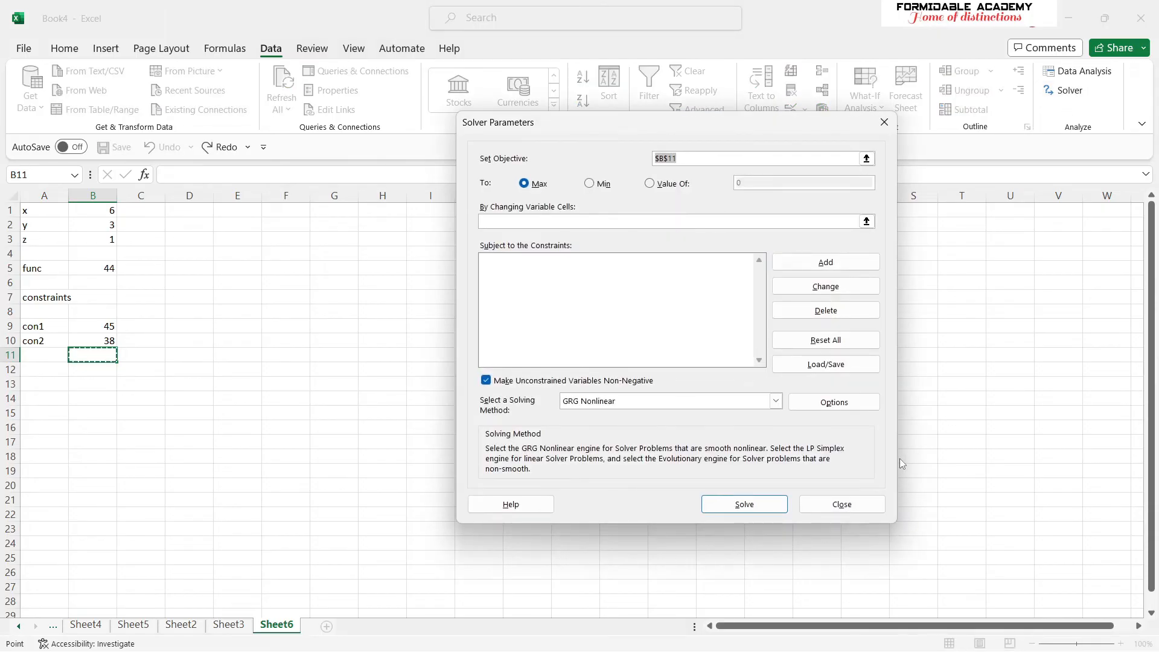
drag(702, 128, 654, 339)
click(536, 392)
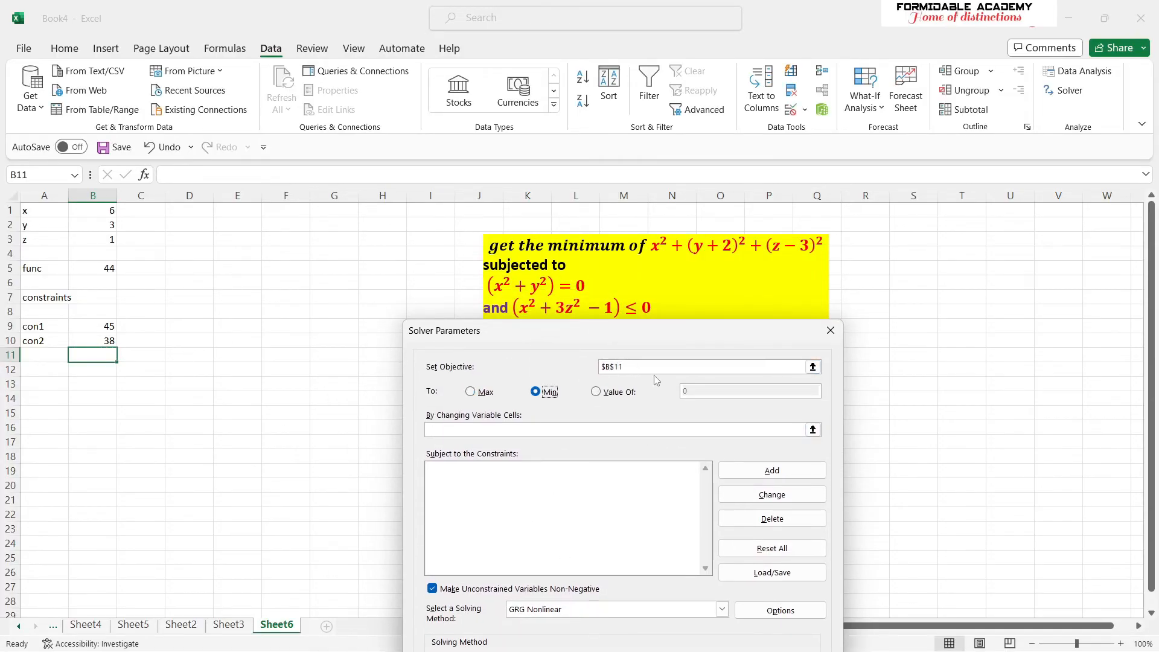
drag(642, 367, 602, 367)
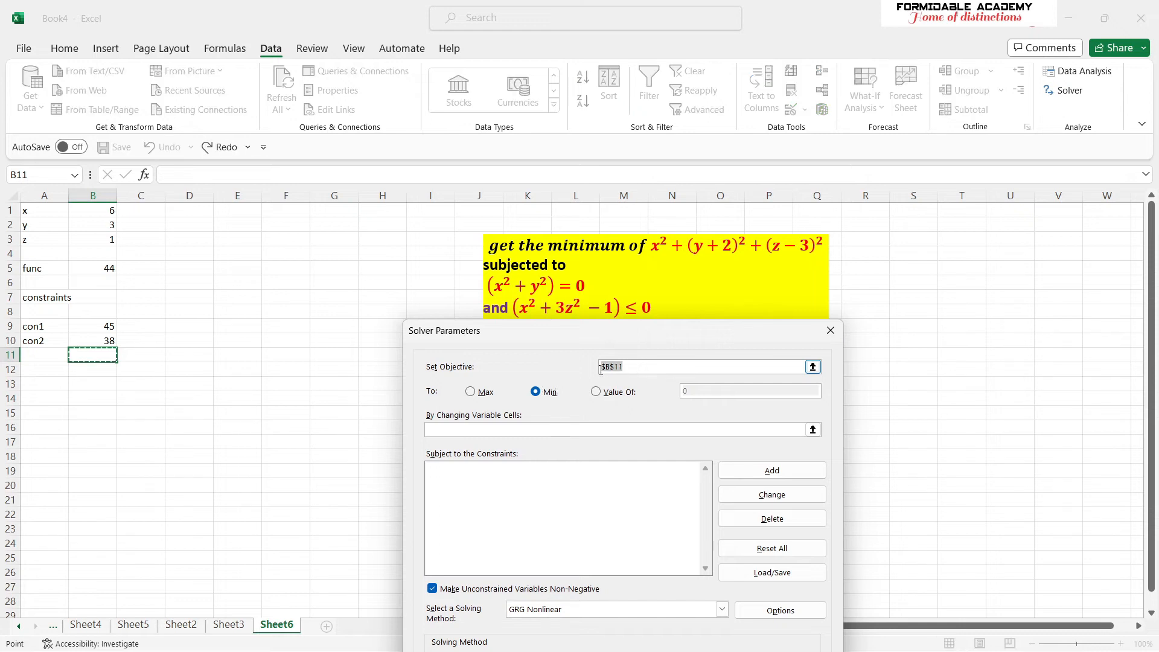
key(BackSpace)
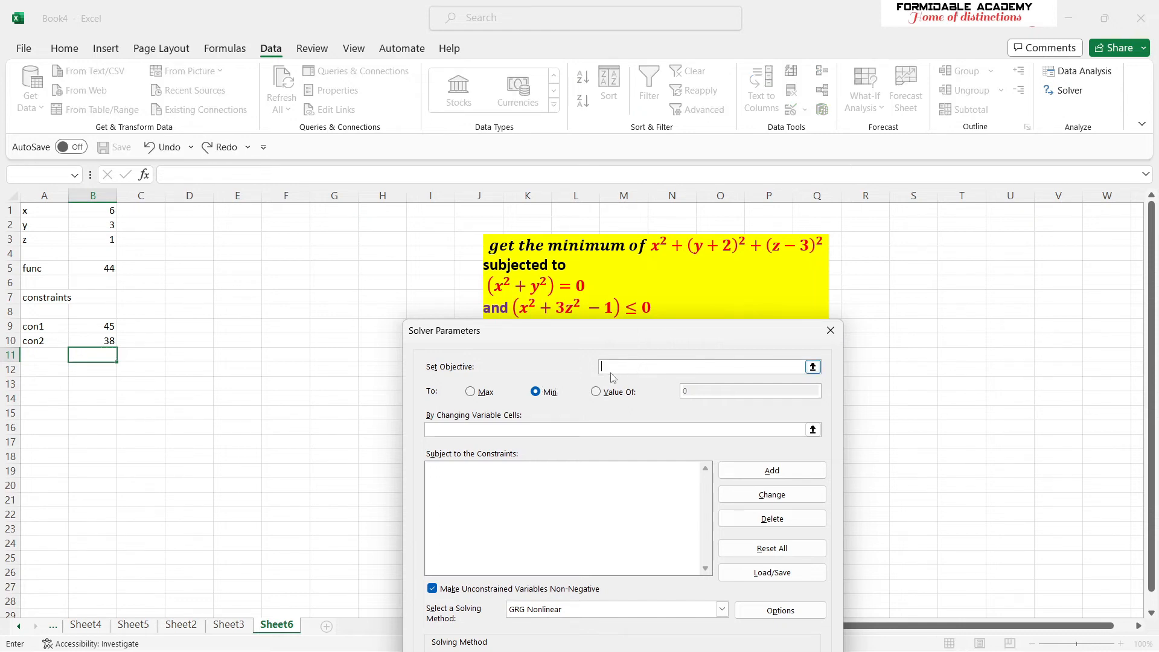
click(109, 269)
- Set the Solver's changing variable cells to the x, y and z values in B1:B3
drag(706, 341, 707, 220)
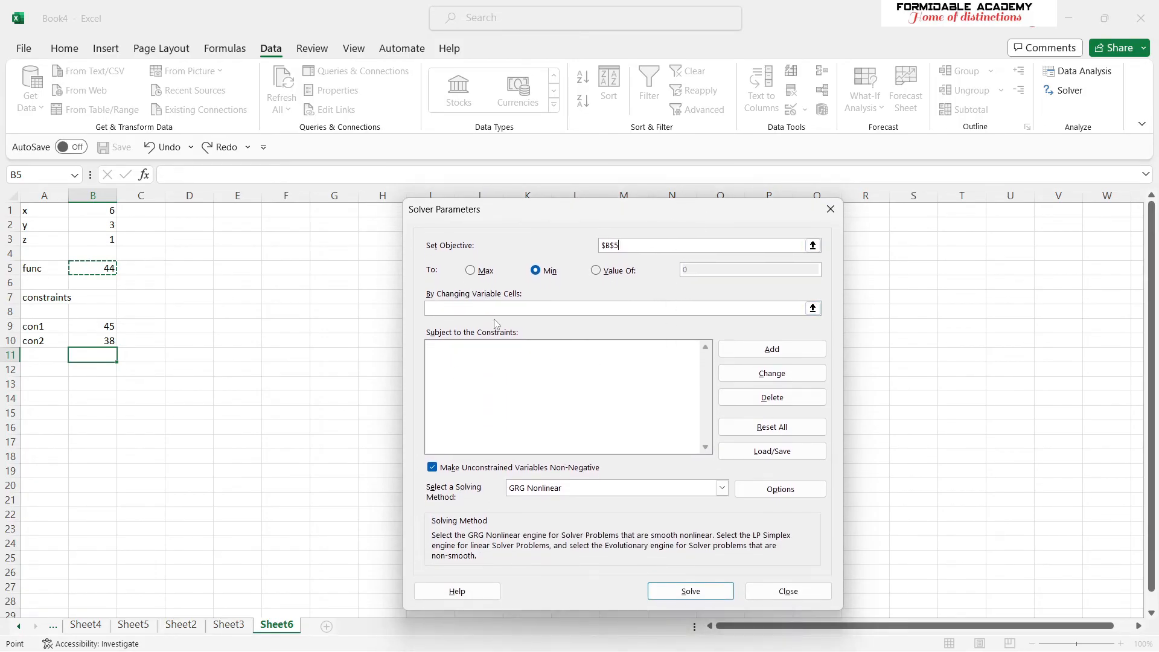
drag(644, 214, 604, 275)
click(426, 367)
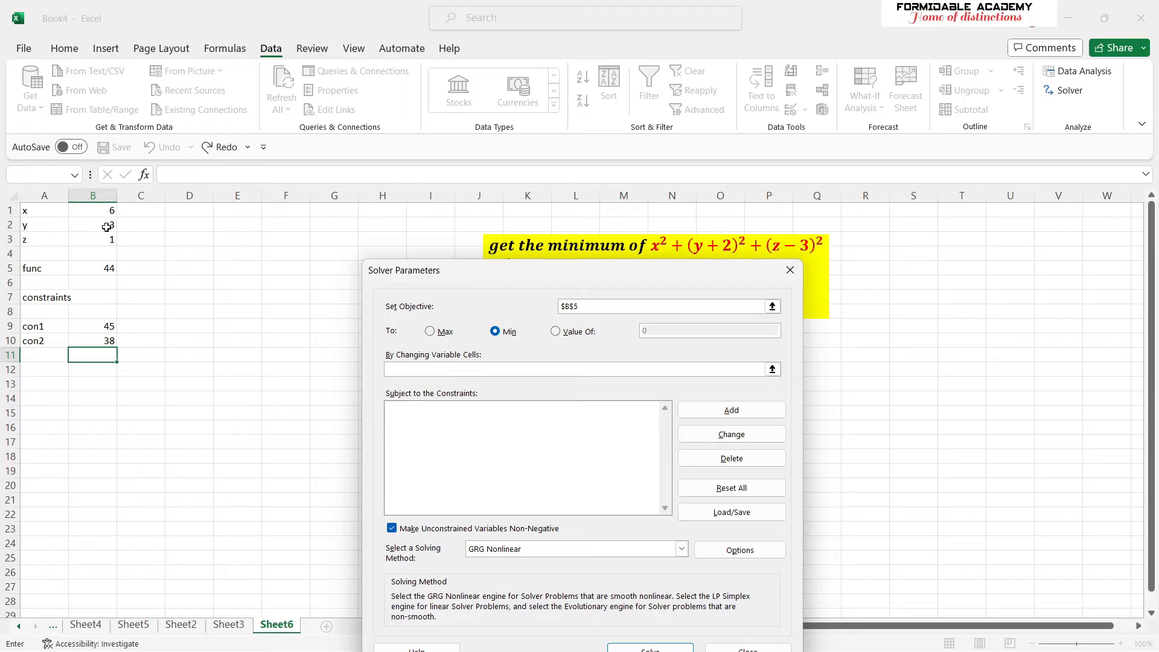
drag(112, 238, 111, 211)
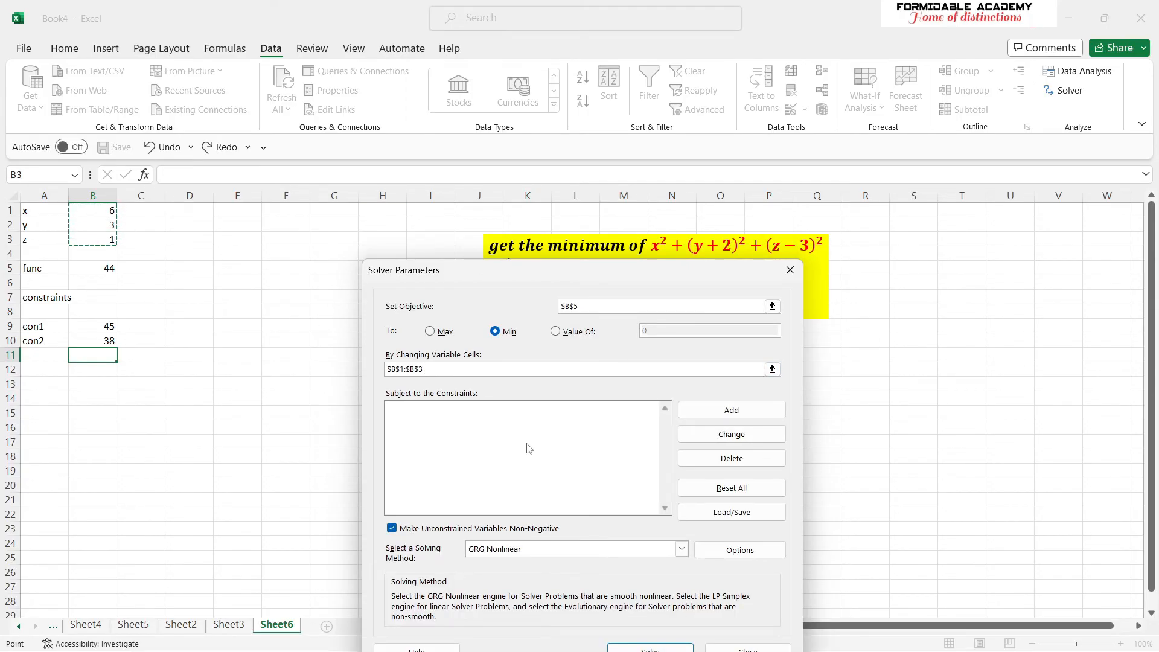
click(468, 431)
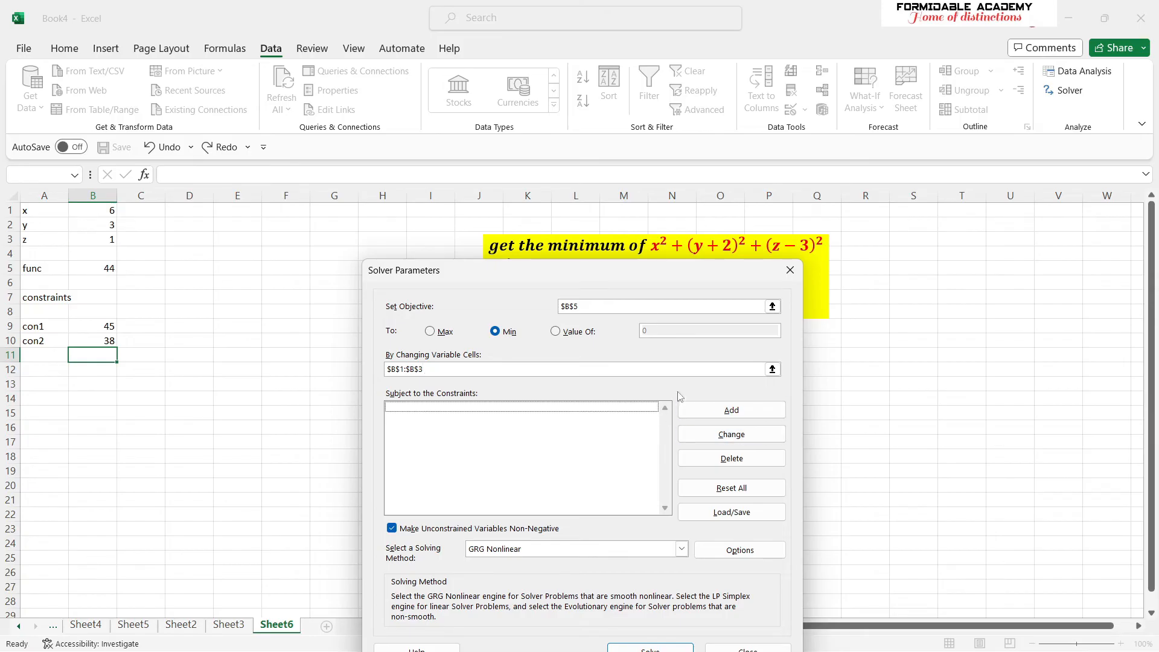
drag(615, 276, 609, 354)
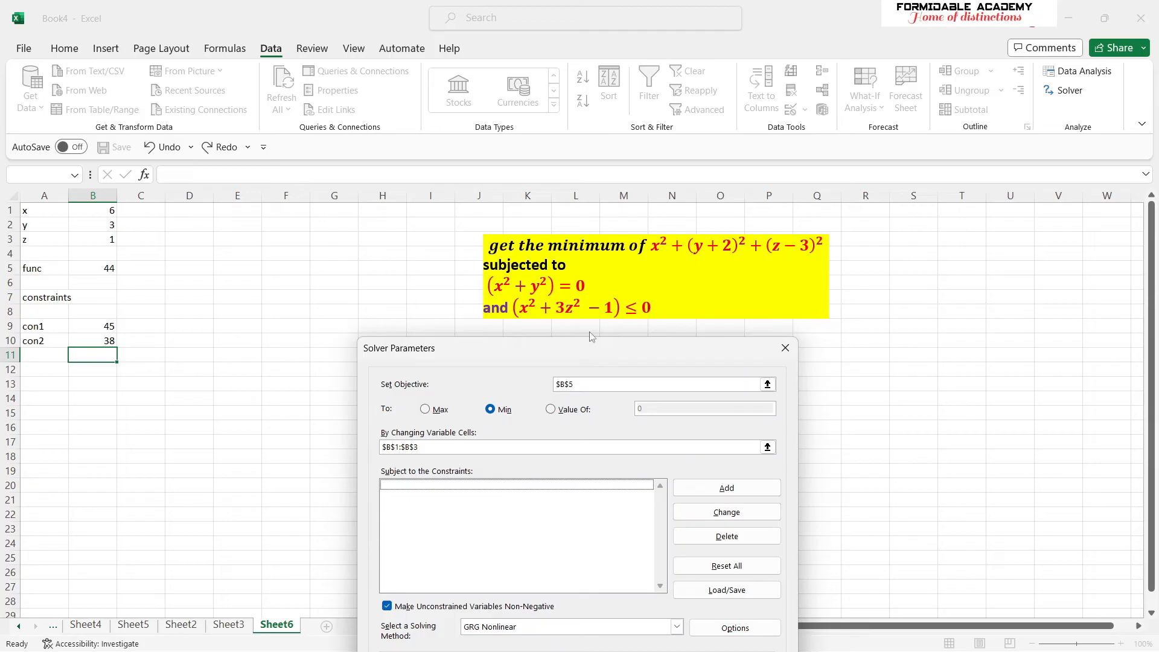
- Add a Solver constraint requiring the con1 cell B9 to equal 0
drag(590, 349, 589, 329)
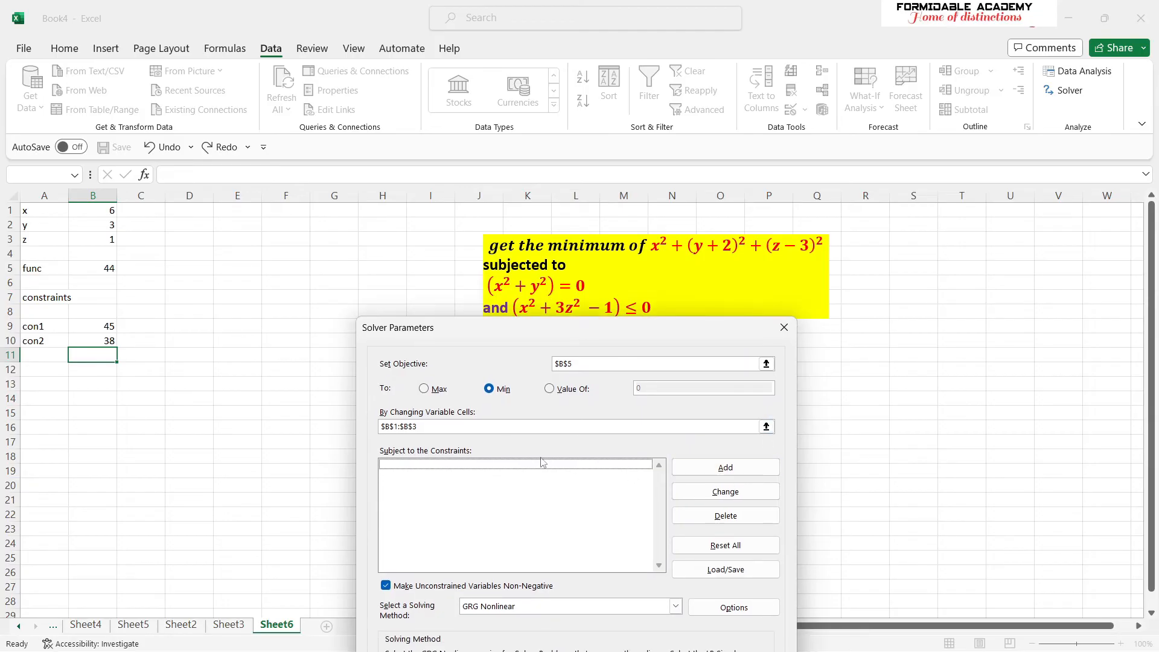
click(726, 470)
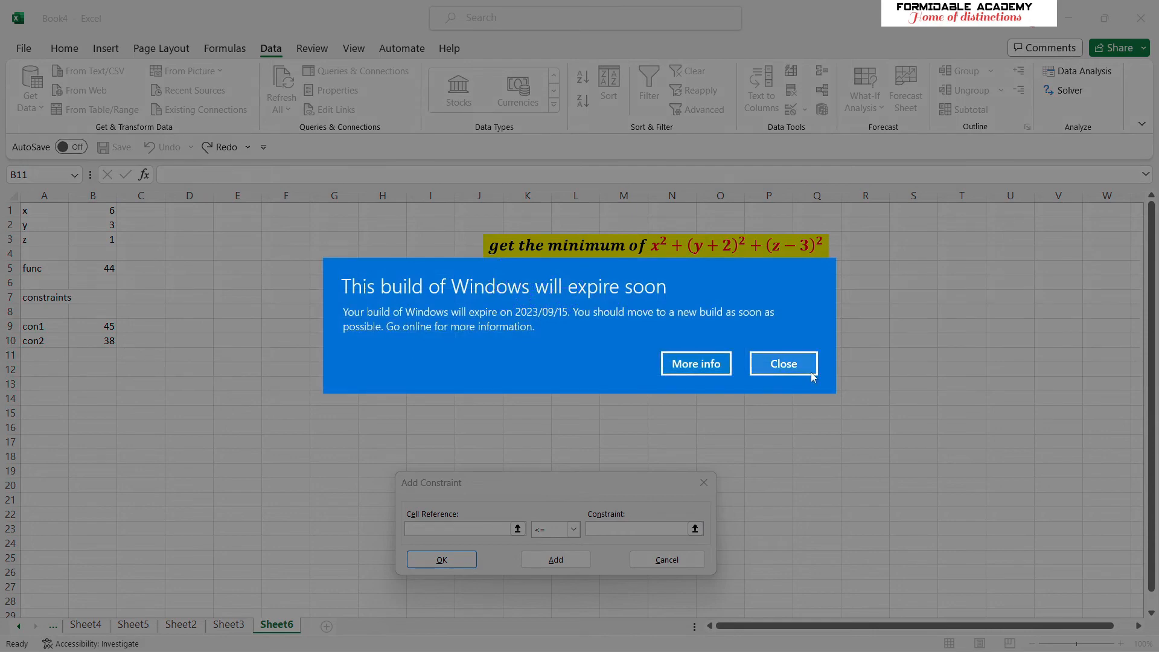
click(796, 370)
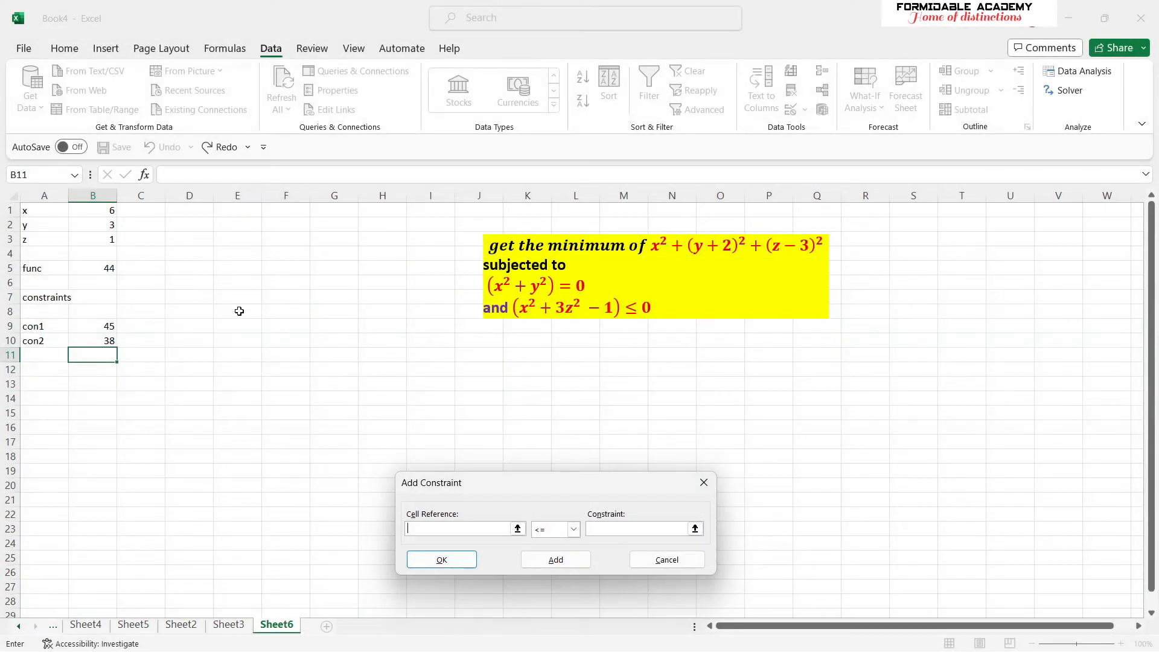
click(109, 326)
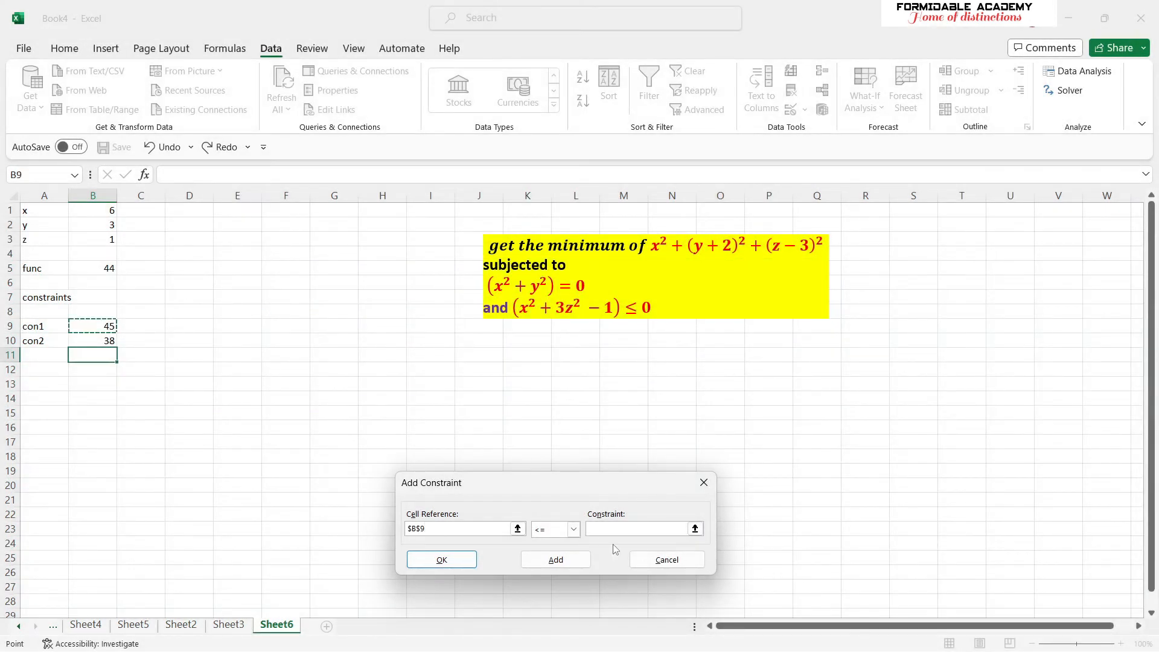
click(573, 530)
click(549, 554)
click(606, 530)
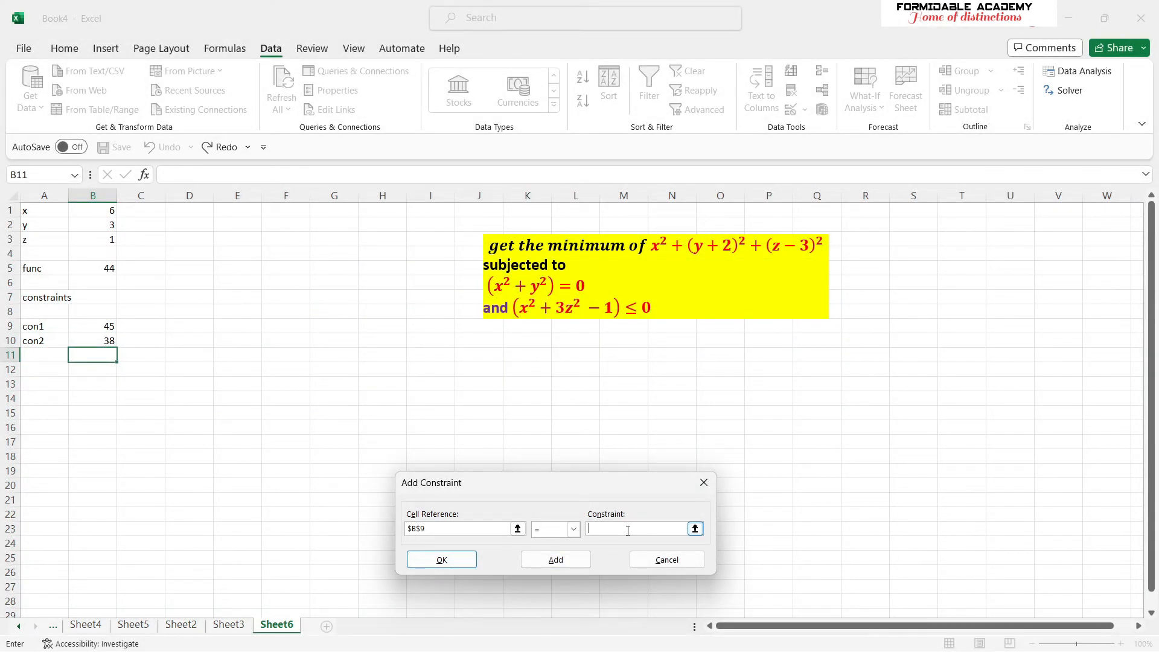
text(0)
click(554, 560)
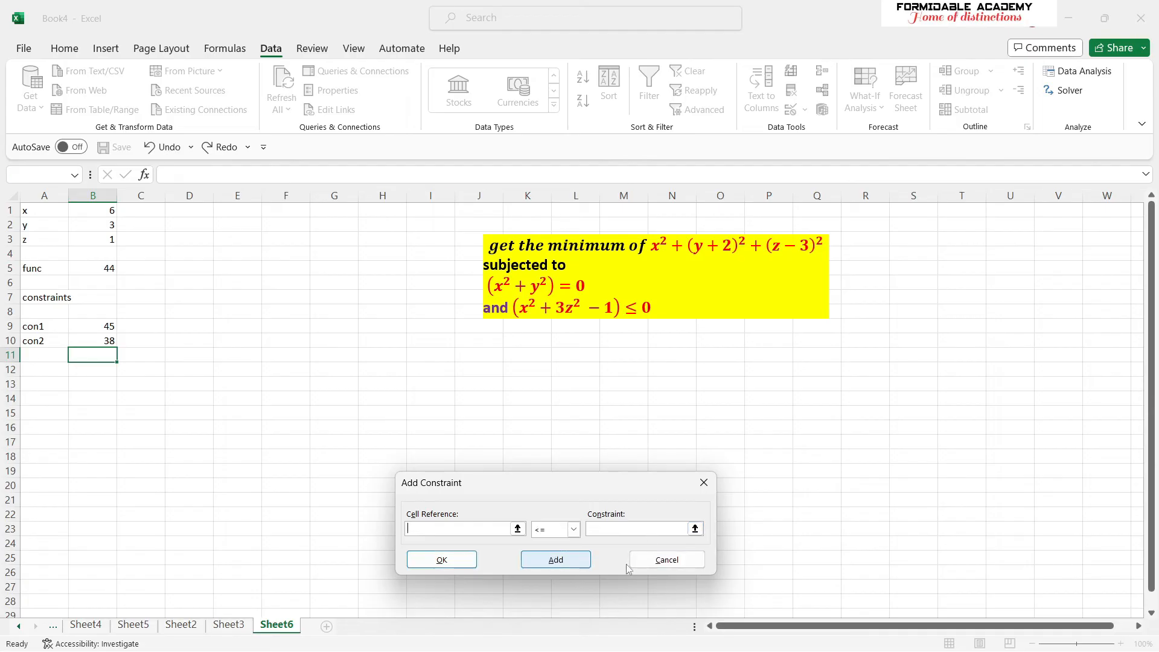
- Add a second constraint requiring the con2 cell B10 to be <= 0, and return to the Solver parameters
click(107, 341)
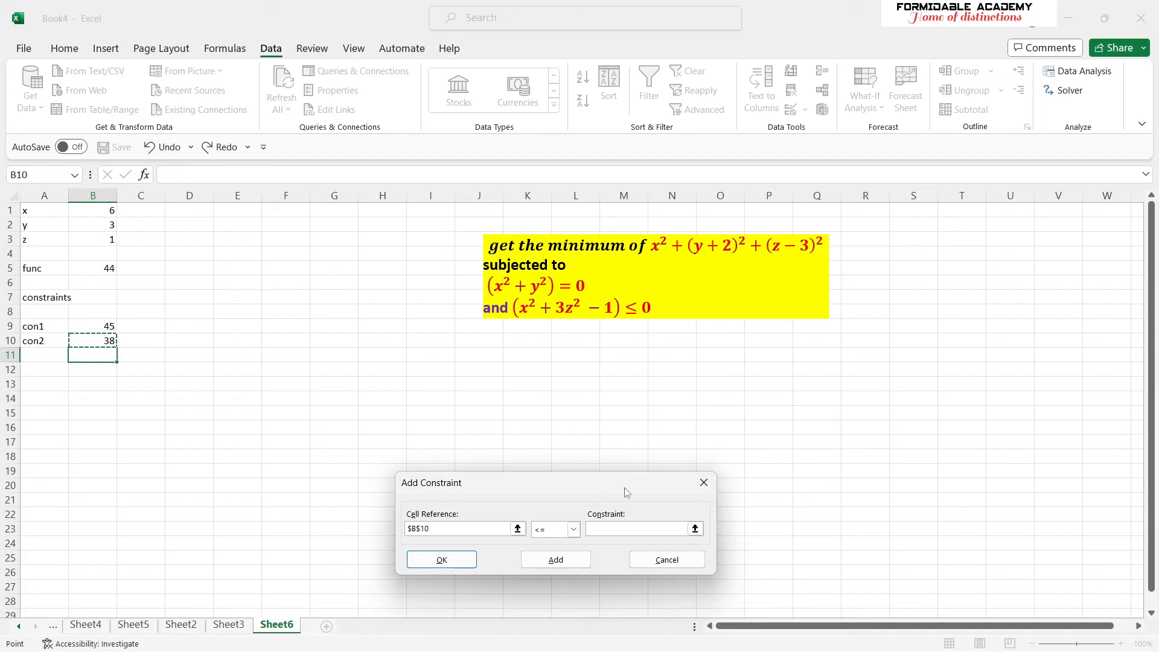
click(634, 526)
text(0)
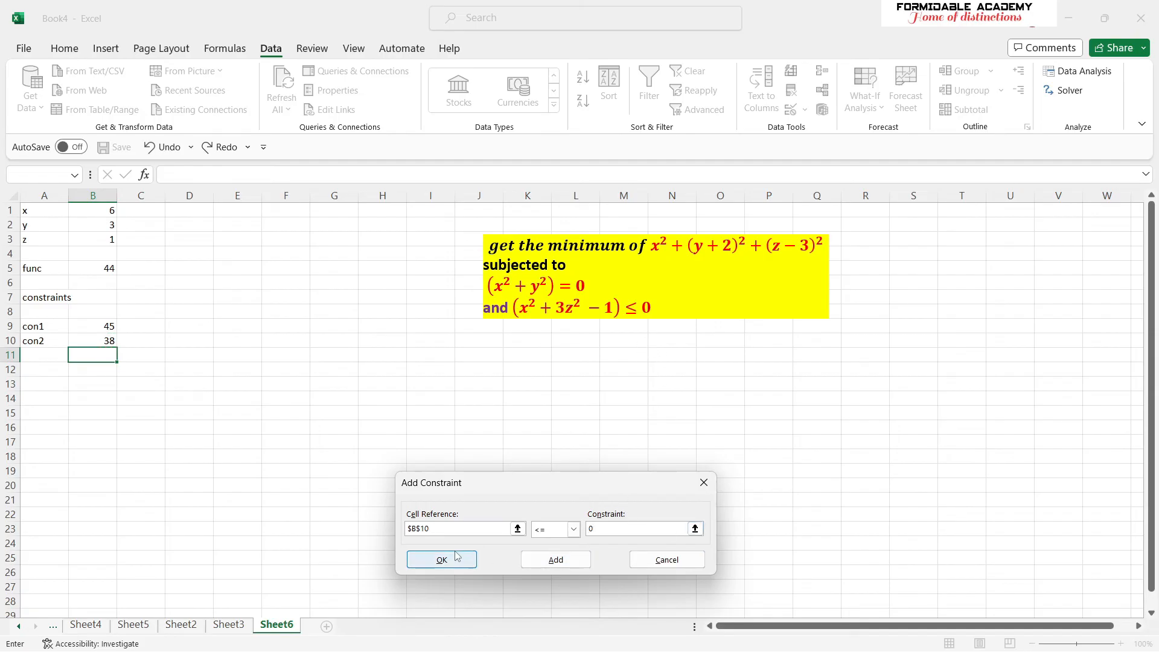
click(554, 563)
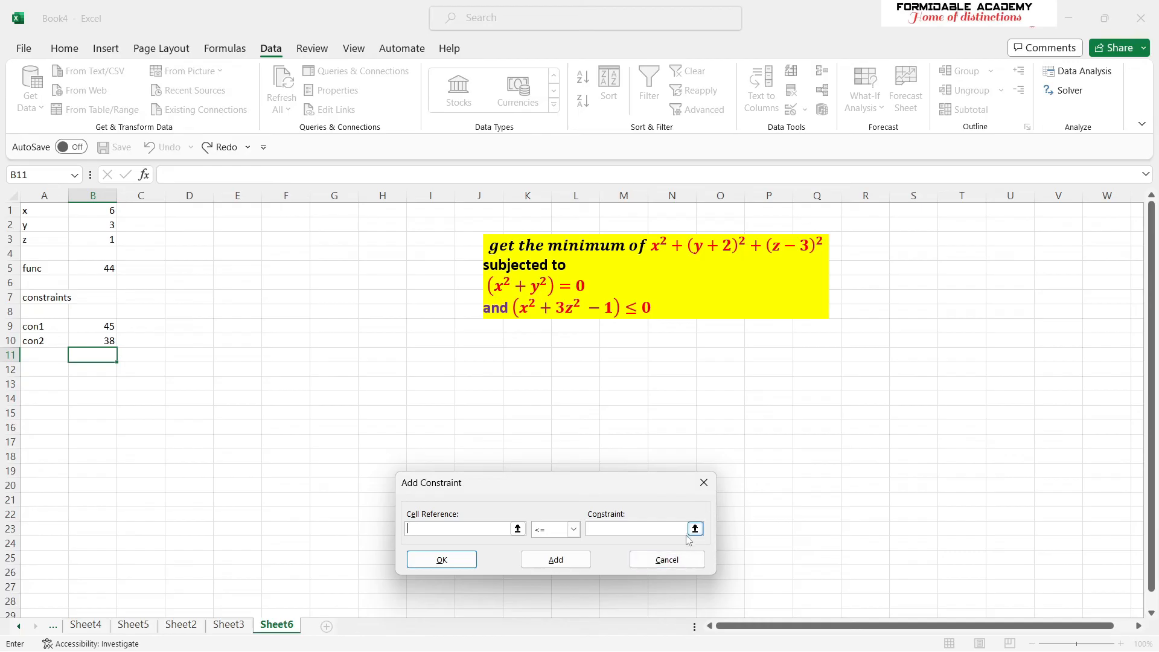
click(667, 560)
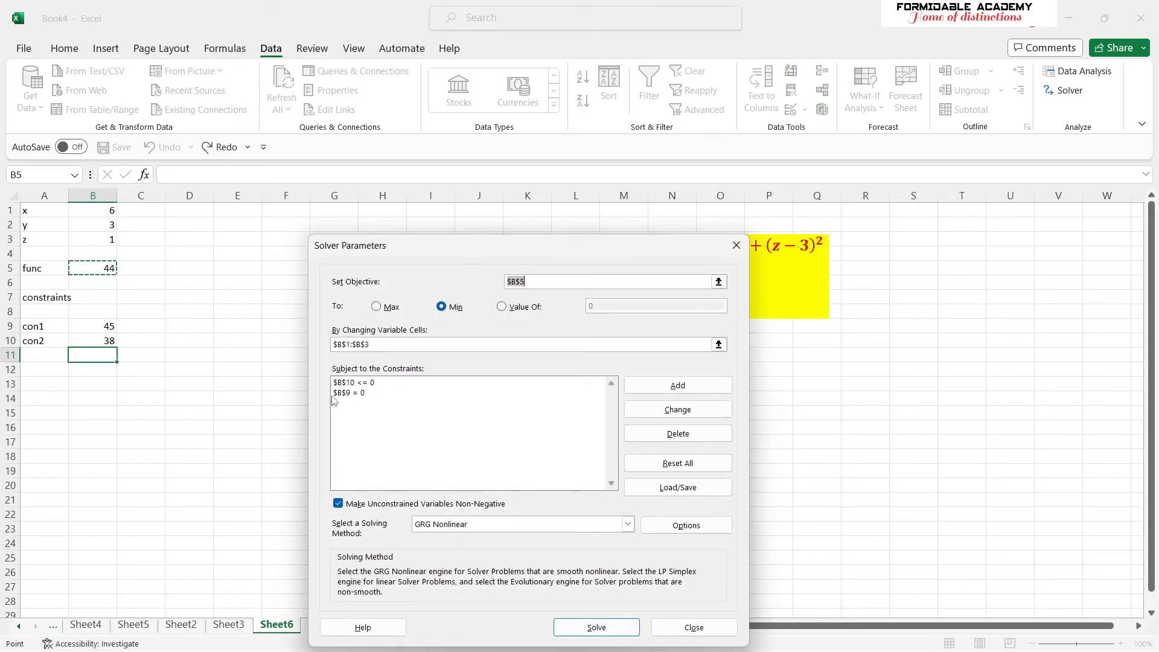
- Solve the model with the GRG Nonlinear method and keep the Solver solution
drag(641, 253, 671, 169)
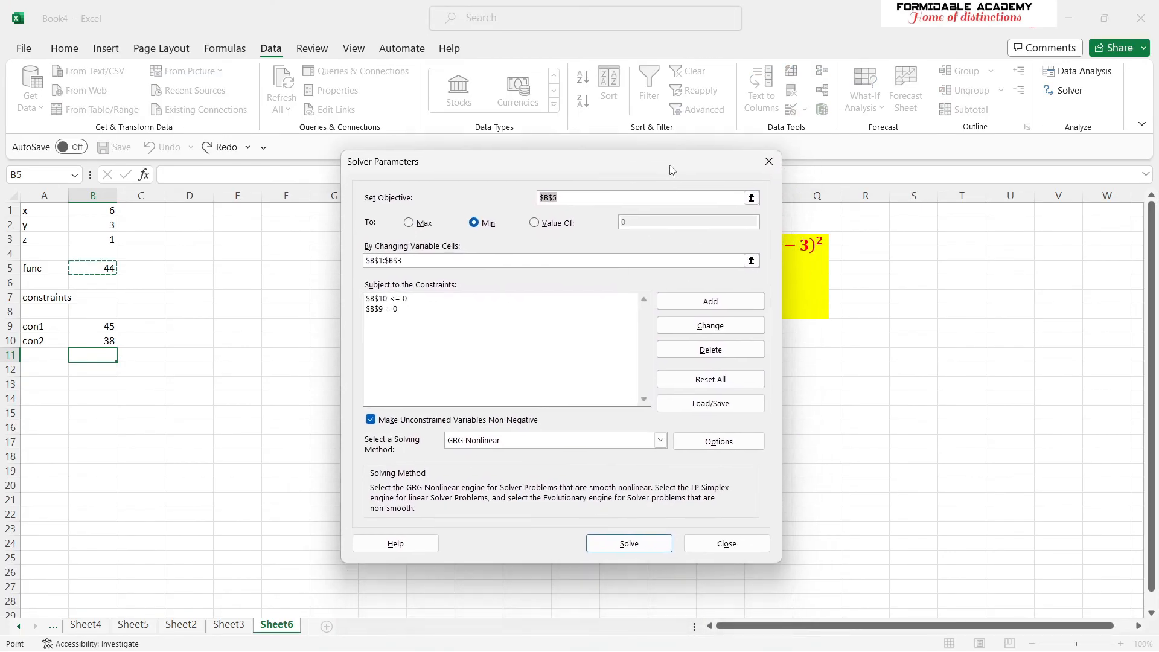
click(632, 543)
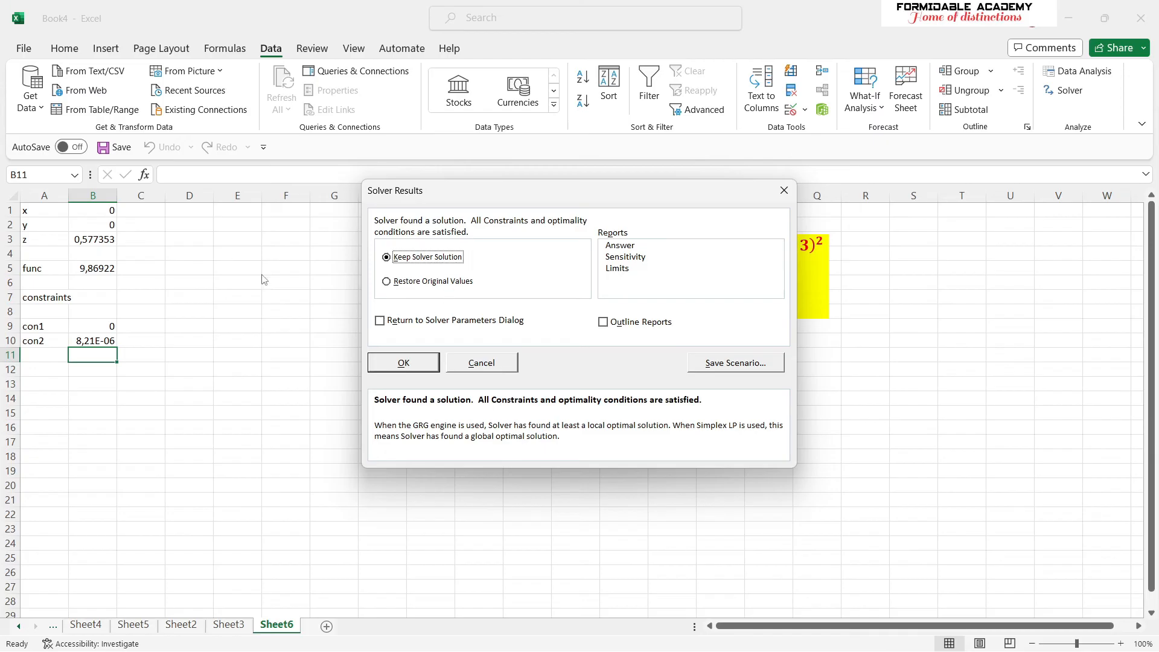
click(404, 362)
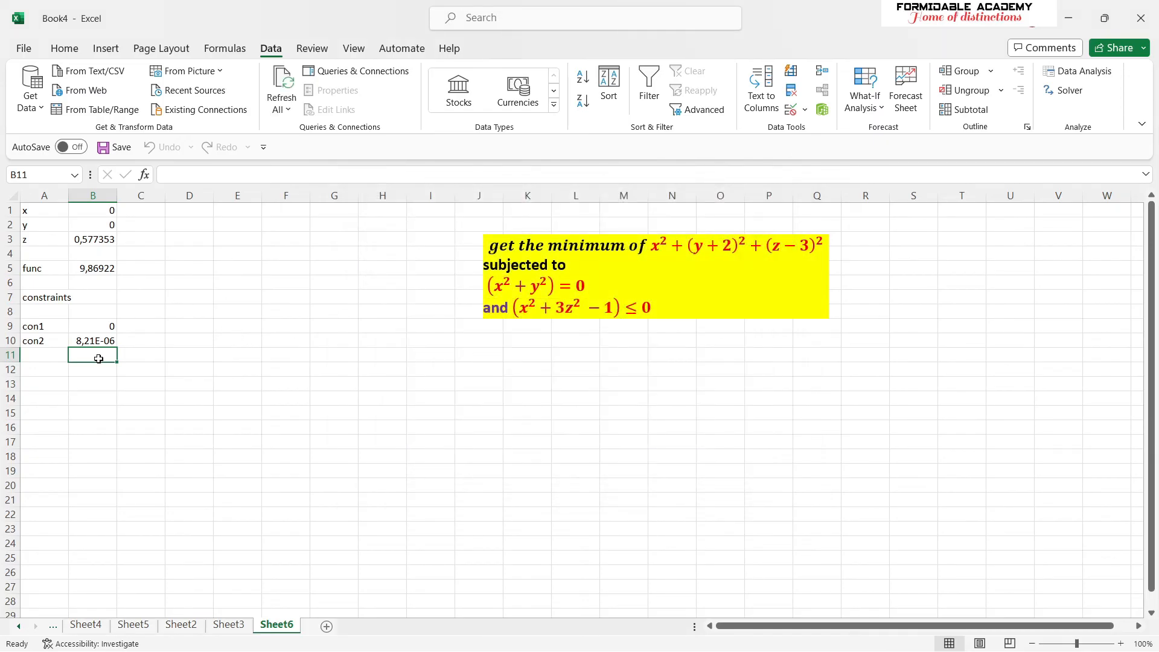
- Examine the solved constraint cells B9 and B10, the function cell B5, and the z, y and x values
click(89, 329)
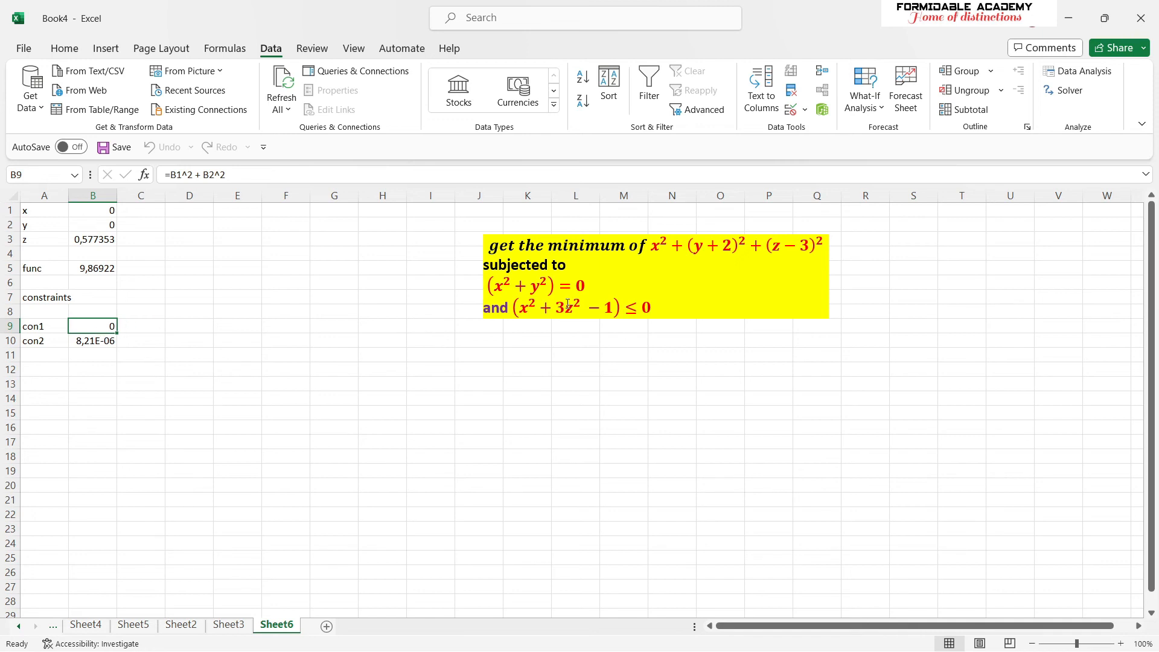
click(108, 340)
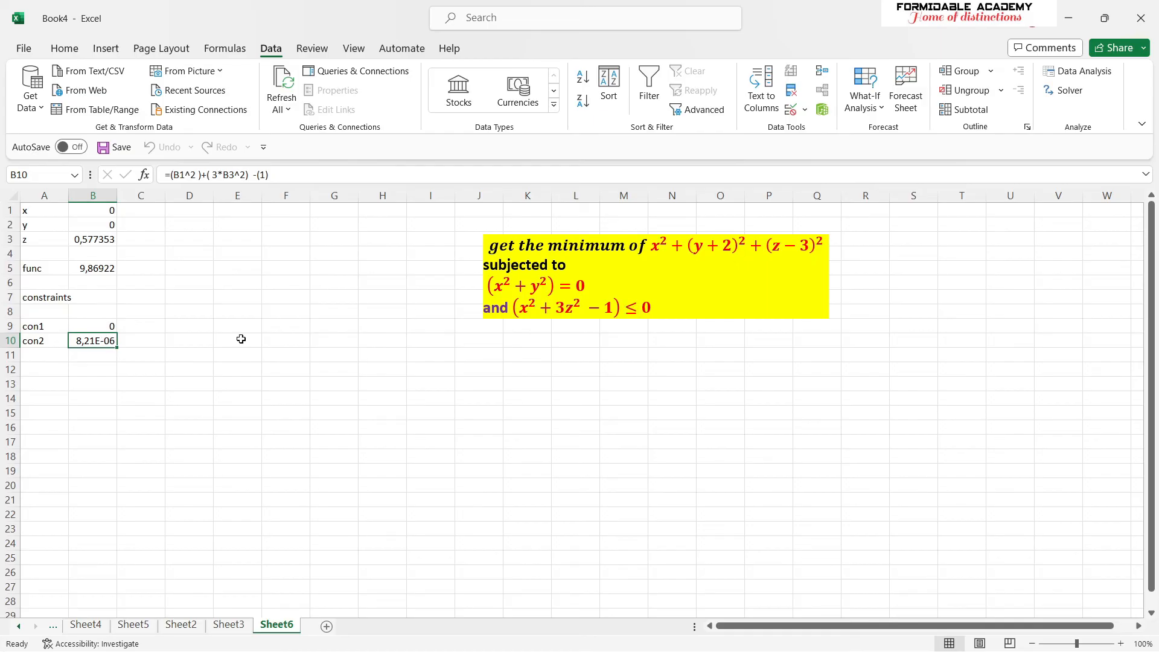
click(110, 270)
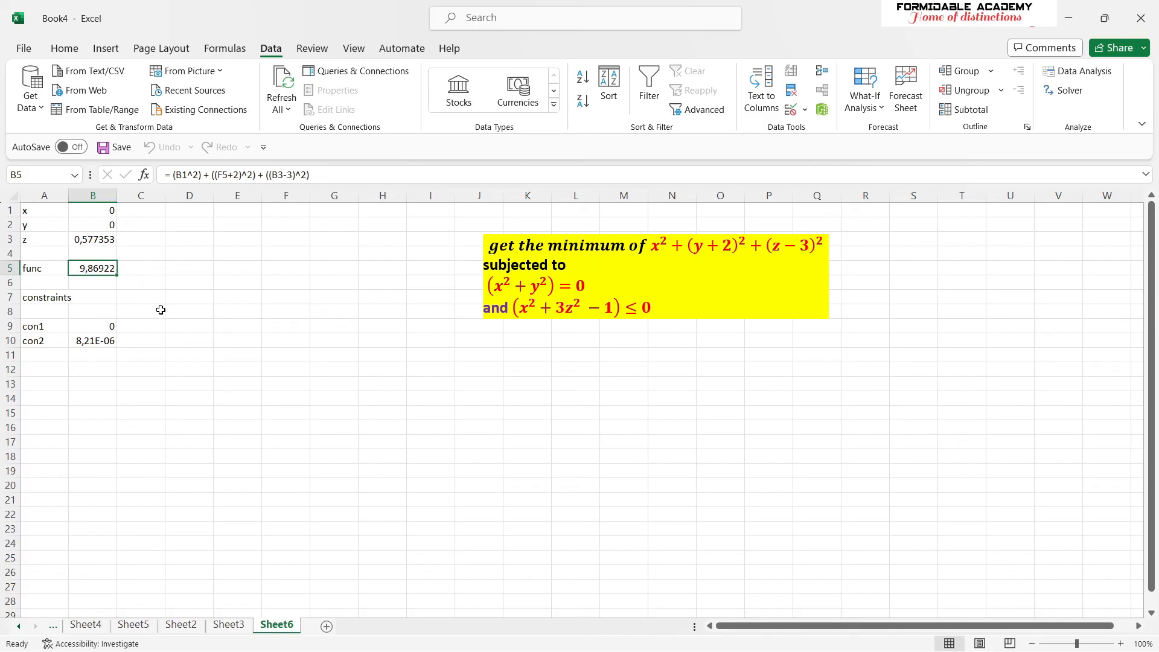
click(100, 240)
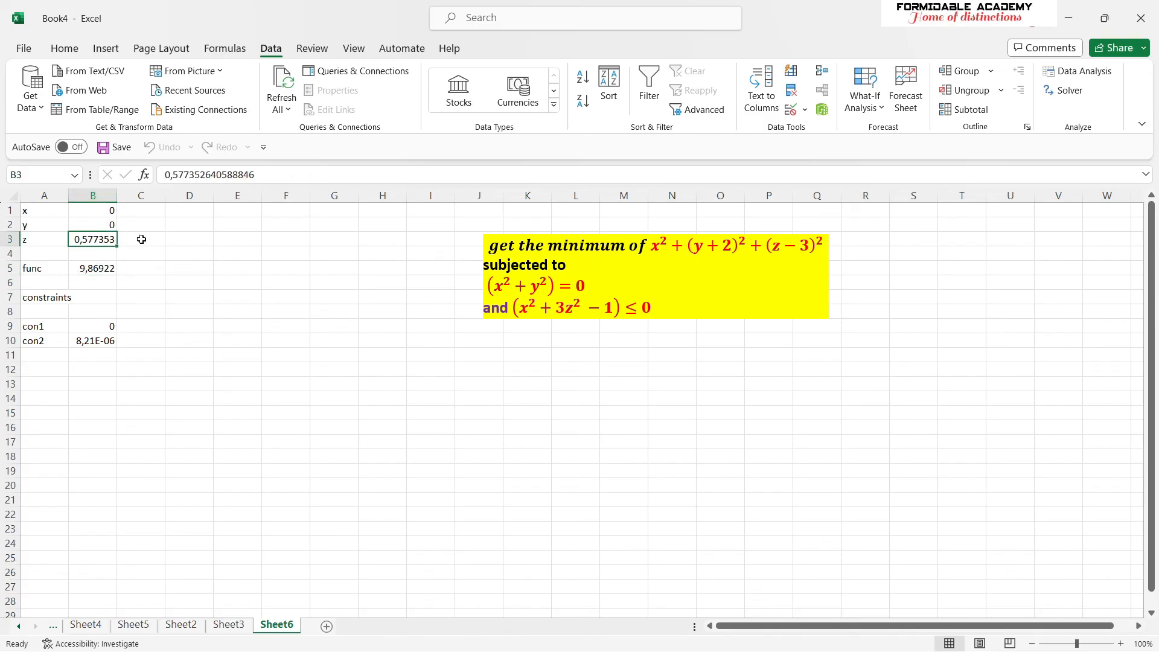
click(107, 225)
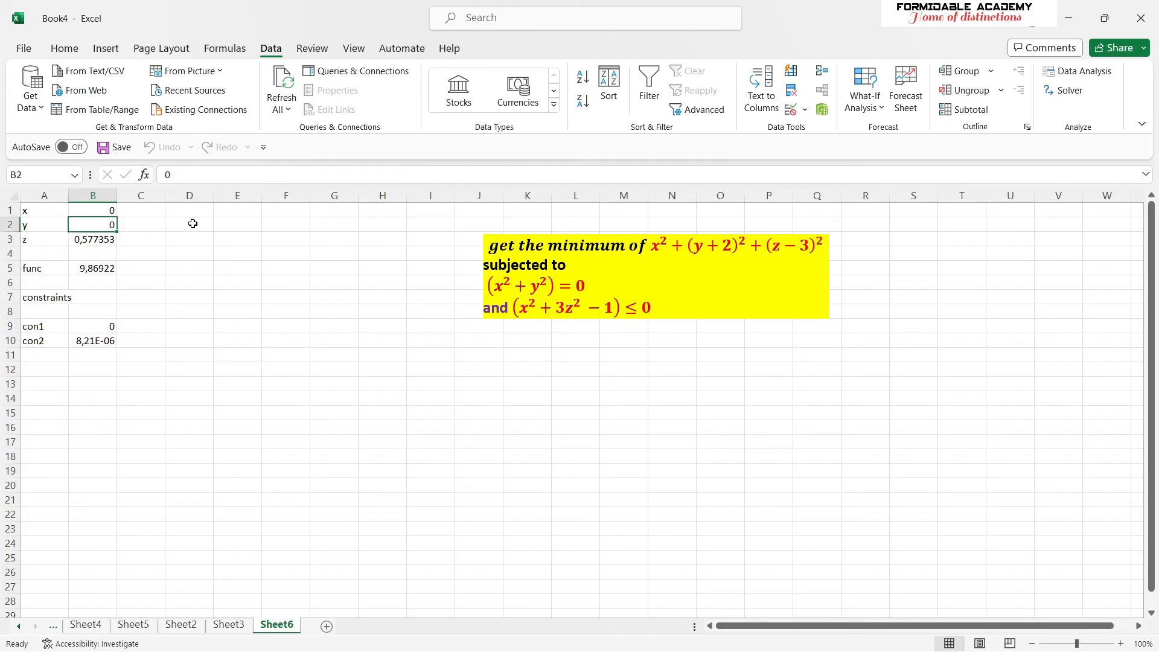
click(99, 209)
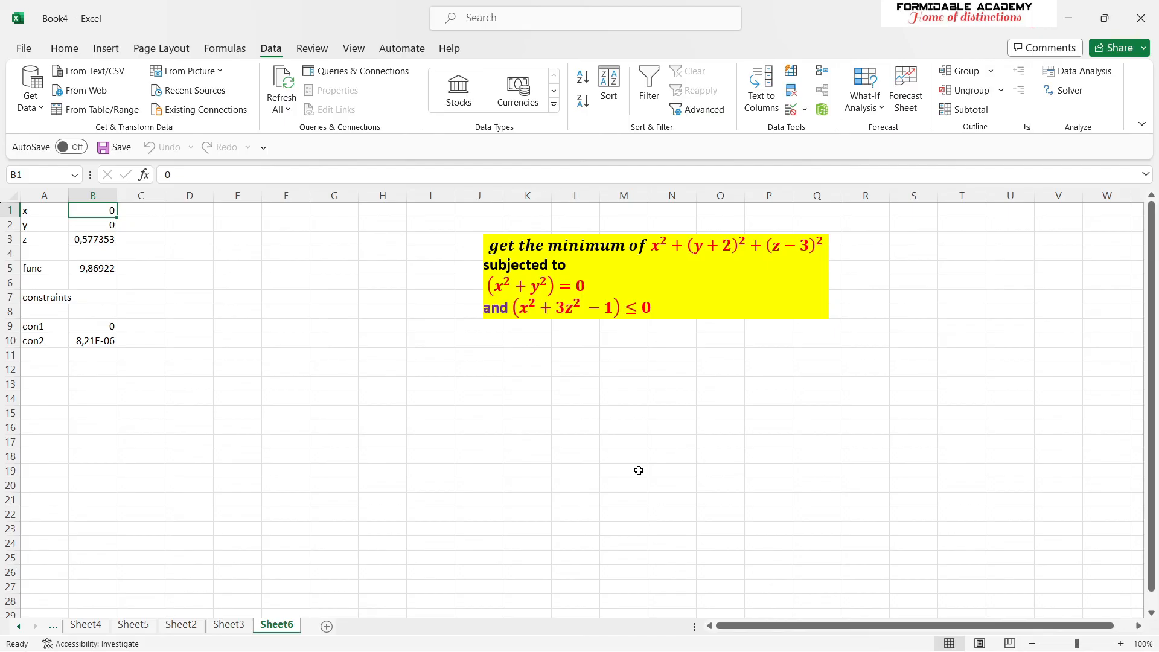
- Reopen Solver, review the solving methods, run it again with GRG Nonlinear, and dismiss the results
click(1065, 90)
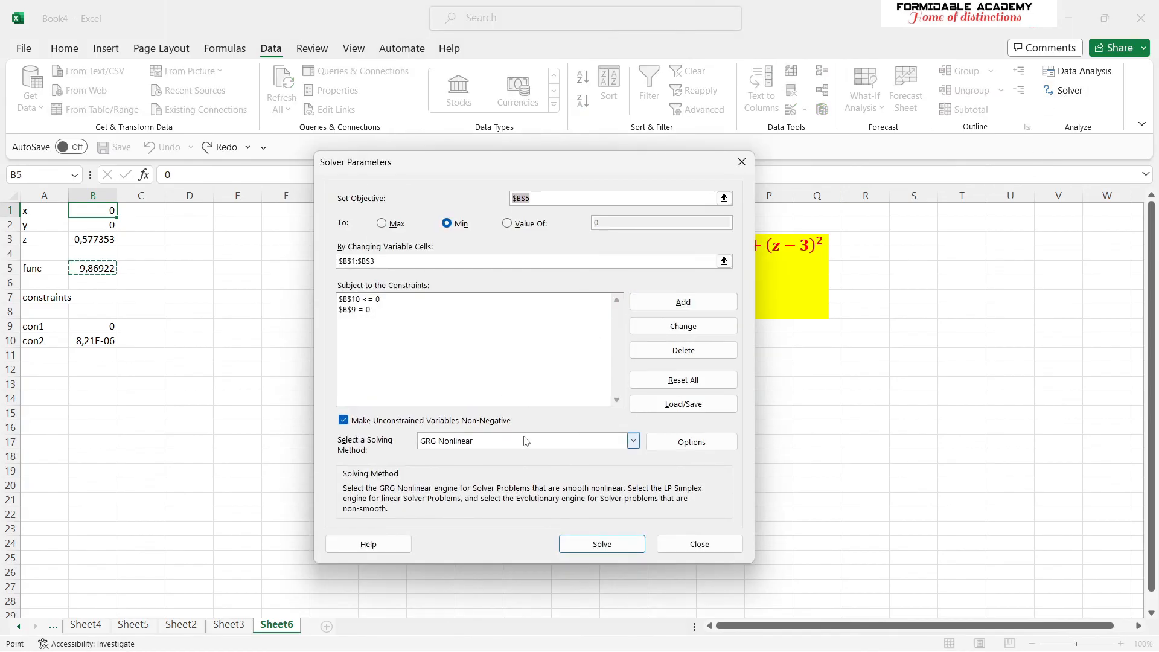
click(633, 441)
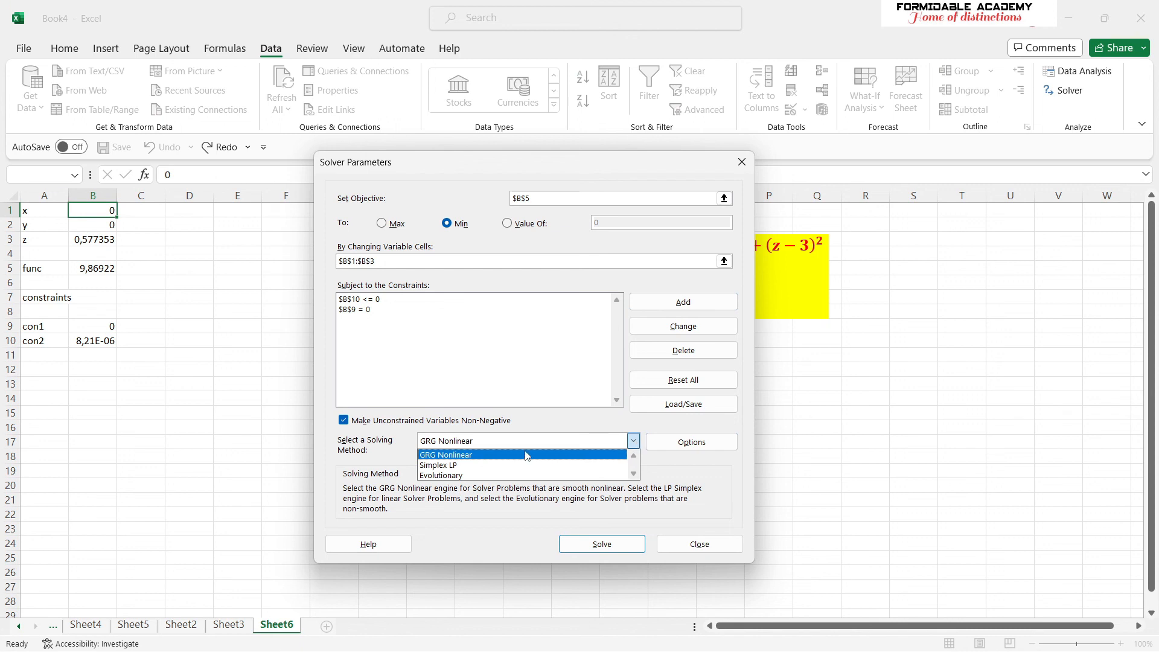
click(694, 472)
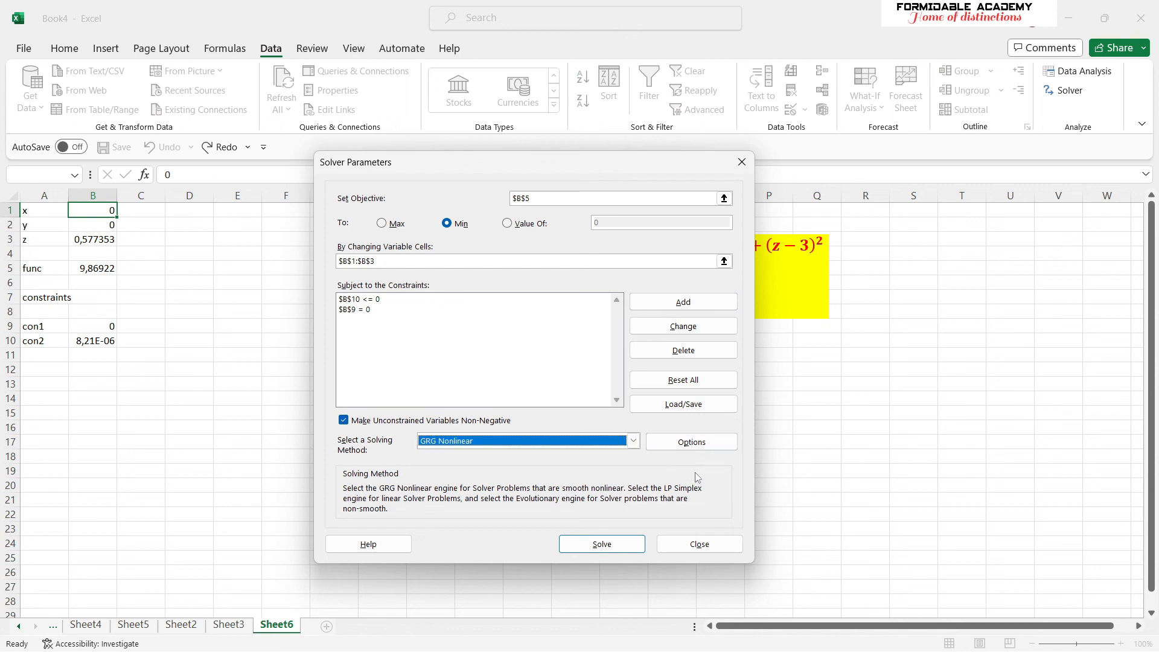
click(626, 546)
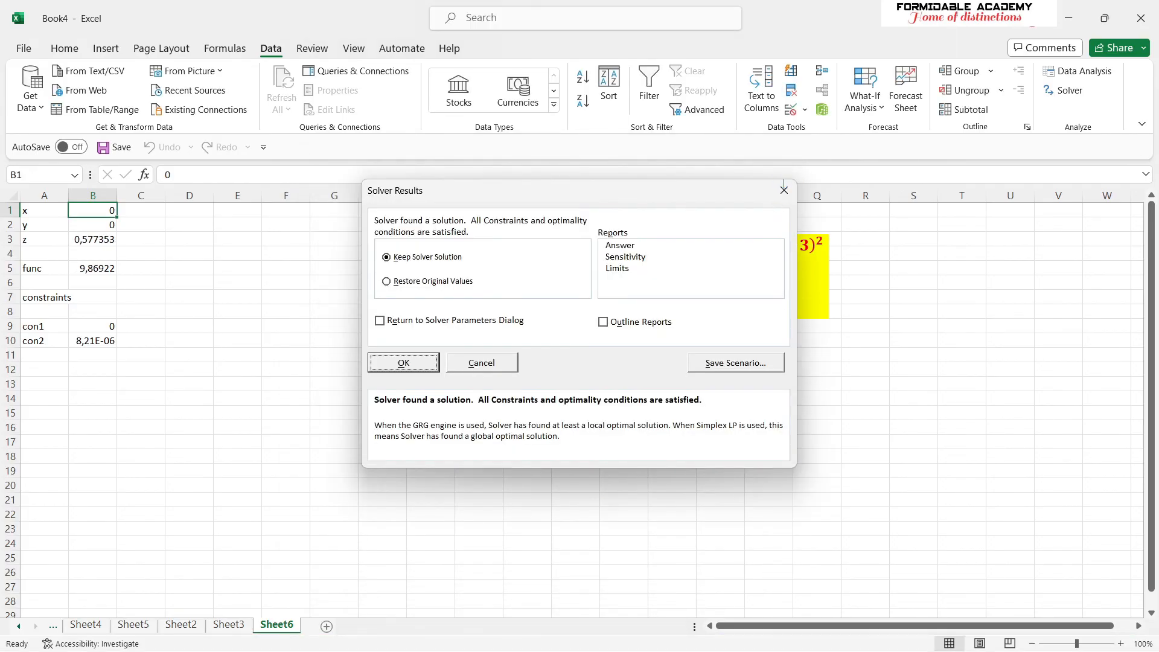
click(784, 190)
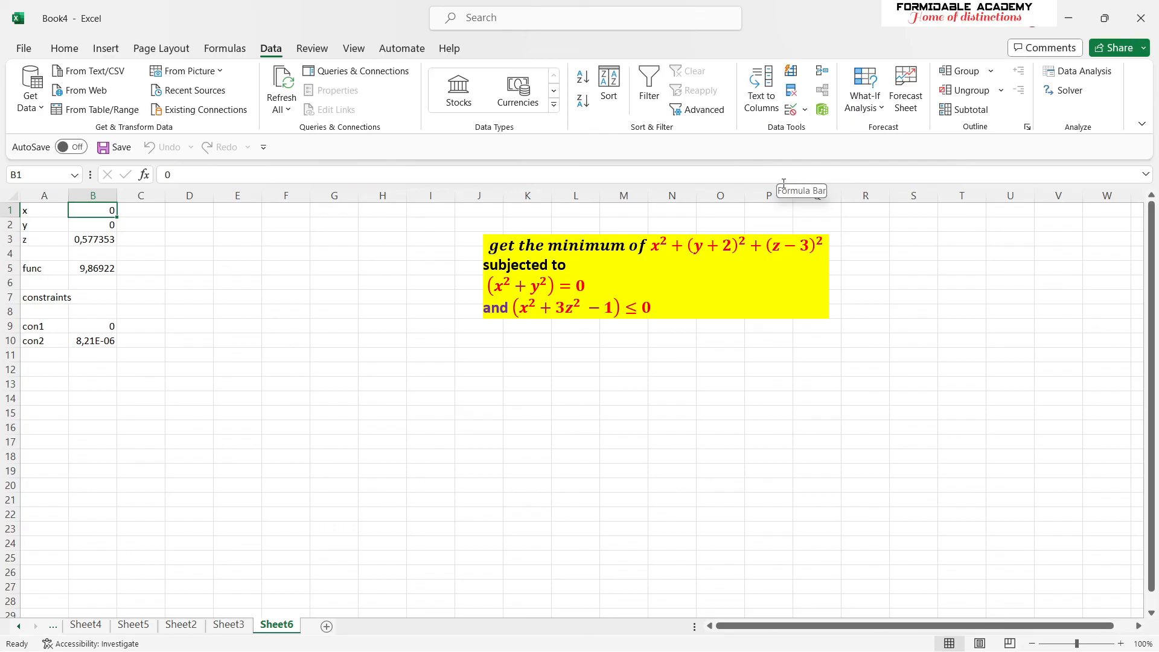